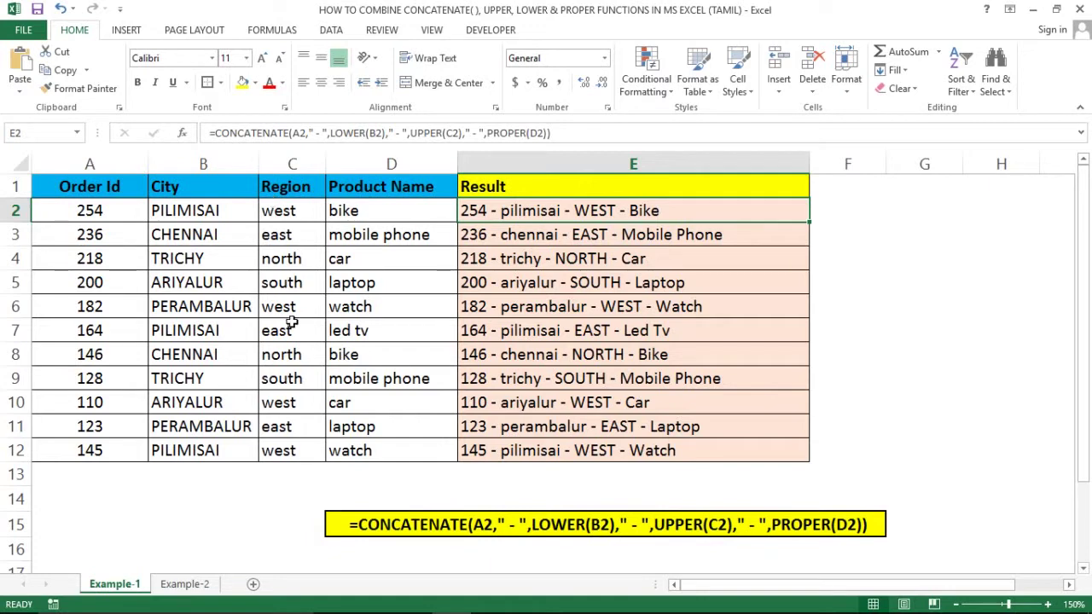
Examine the CONCATENATE formula behind the Result cell E2 and compare it with the sample formula in D15
{"action": "left_click", "coordinate": [516, 324]}
{"action": "left_click", "coordinate": [563, 210]}
{"action": "left_click", "coordinate": [662, 236]}
{"action": "left_click", "coordinate": [658, 209]}
{"action": "left_click", "coordinate": [368, 522]}
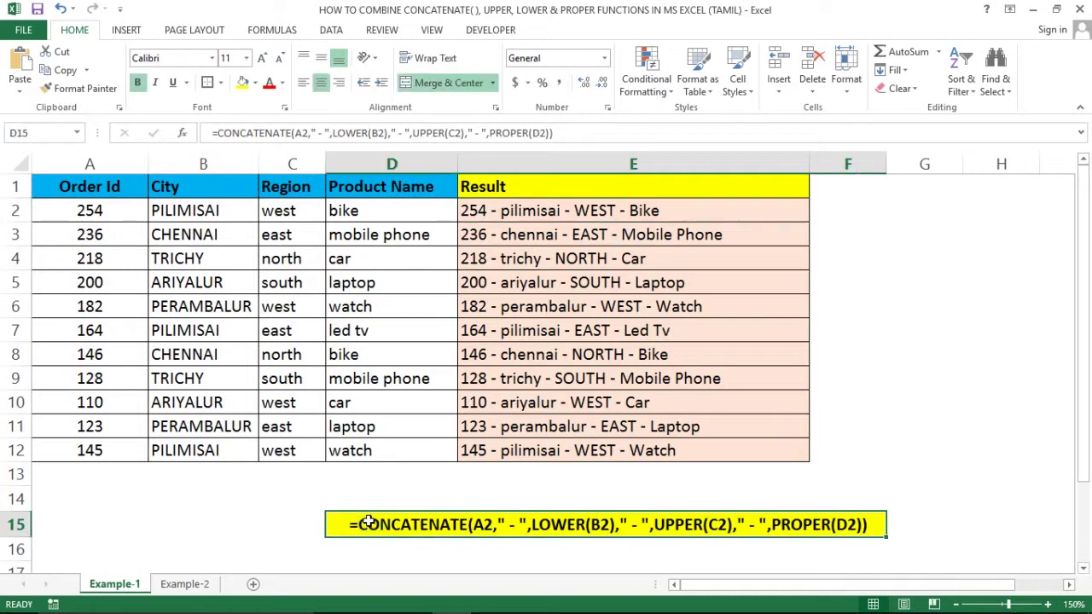
{"action": "left_click", "coordinate": [534, 198]}
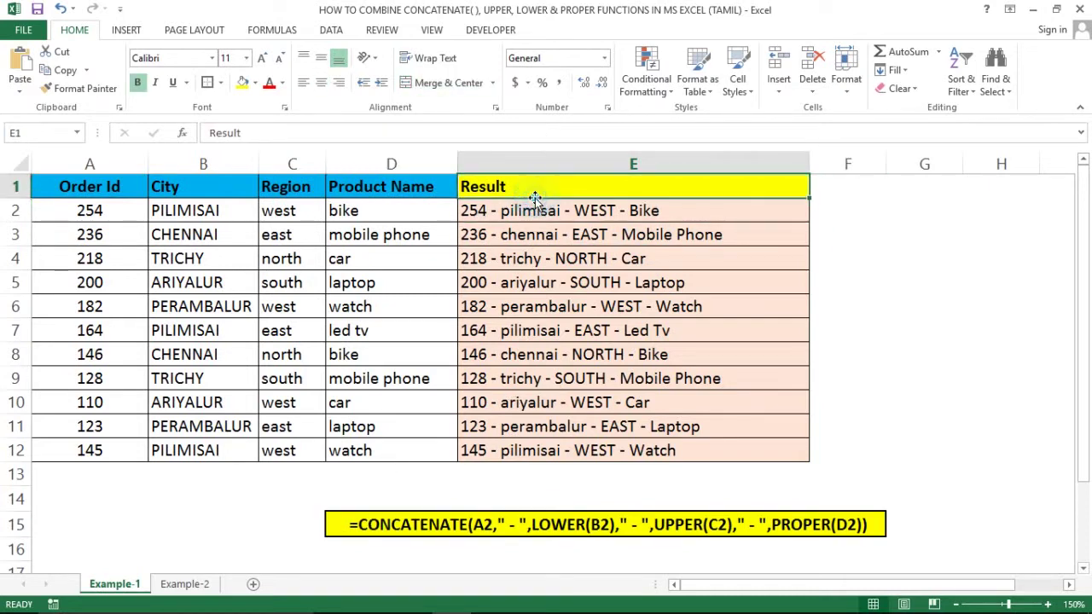
{"action": "left_click", "coordinate": [534, 210]}
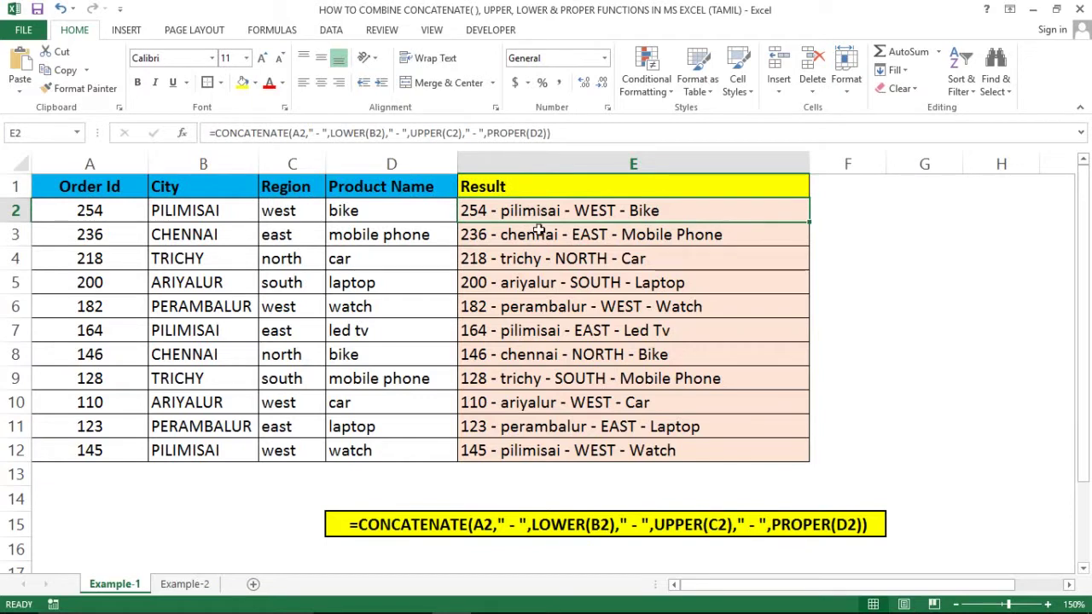
{"action": "left_click", "coordinate": [382, 527]}
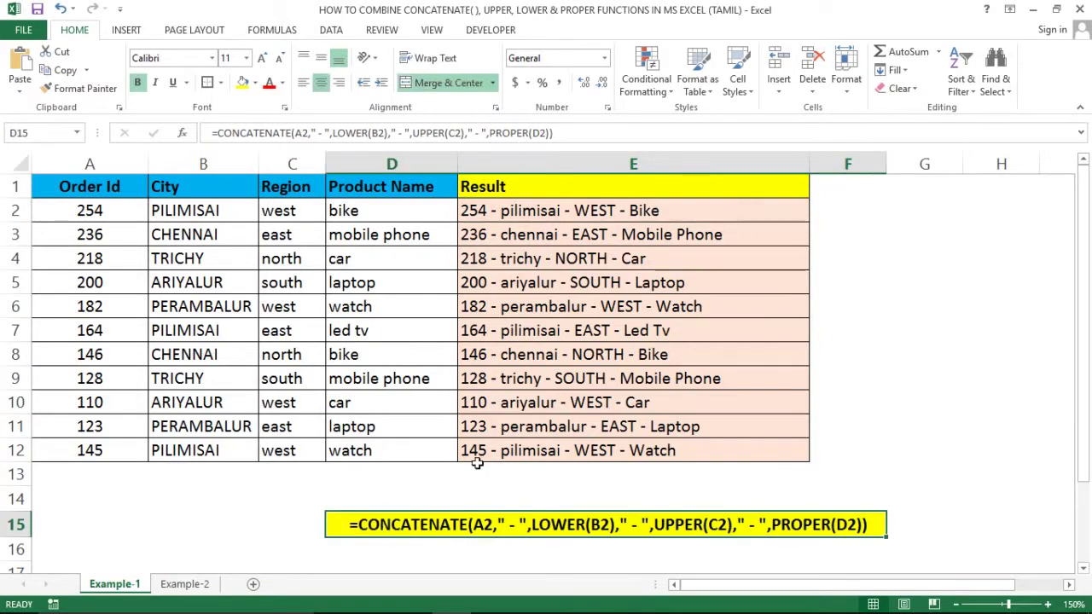
{"action": "left_click", "coordinate": [543, 205]}
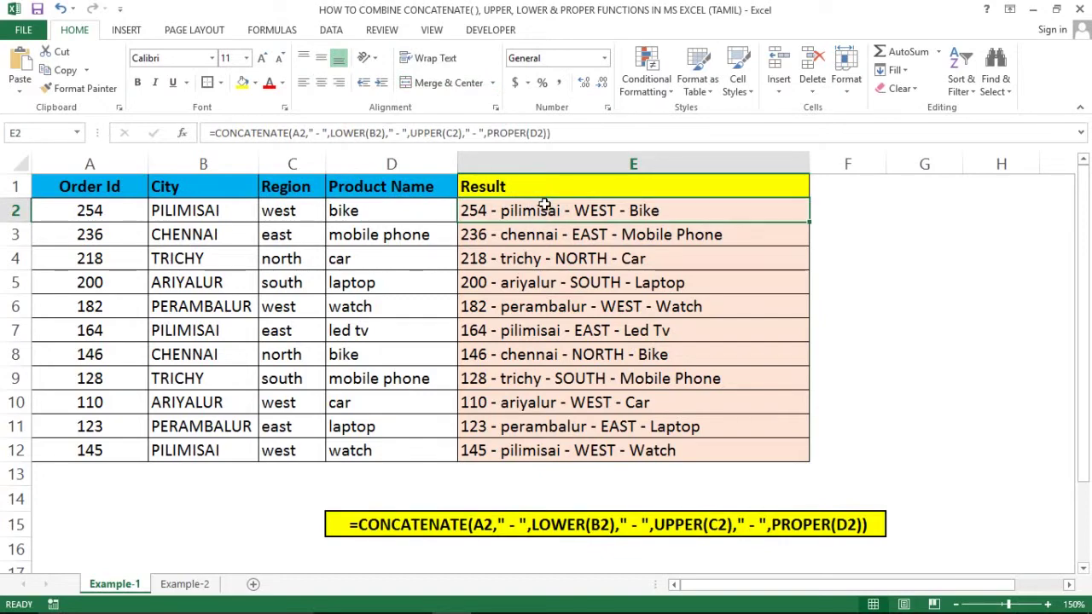
View the Example-2 sheet and compare the ampersand formula in E2 with the sample formula in D15
{"action": "left_click", "coordinate": [181, 585]}
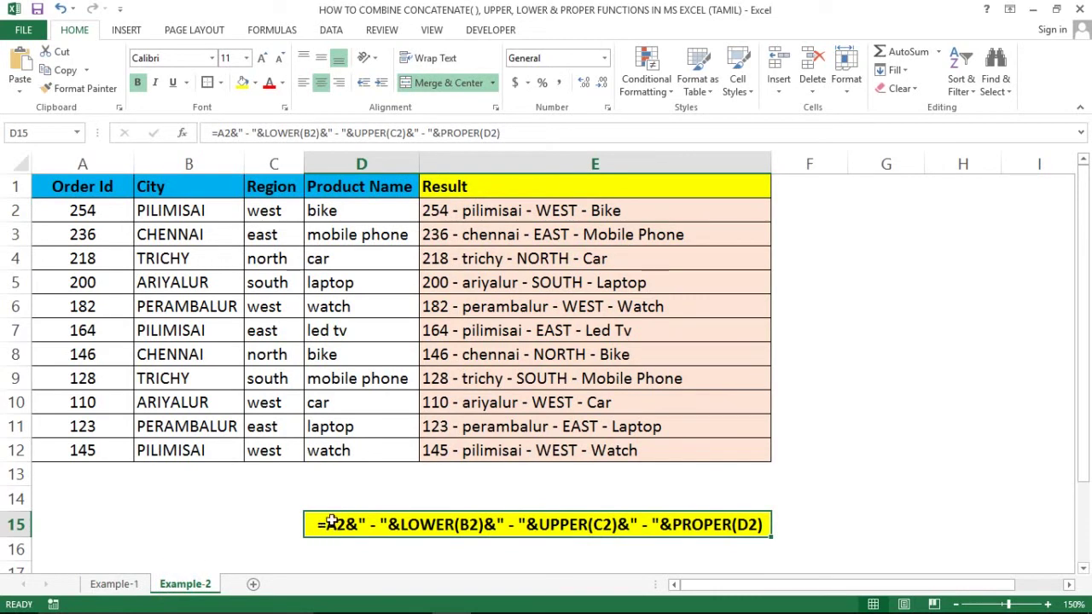
{"action": "left_click", "coordinate": [467, 212]}
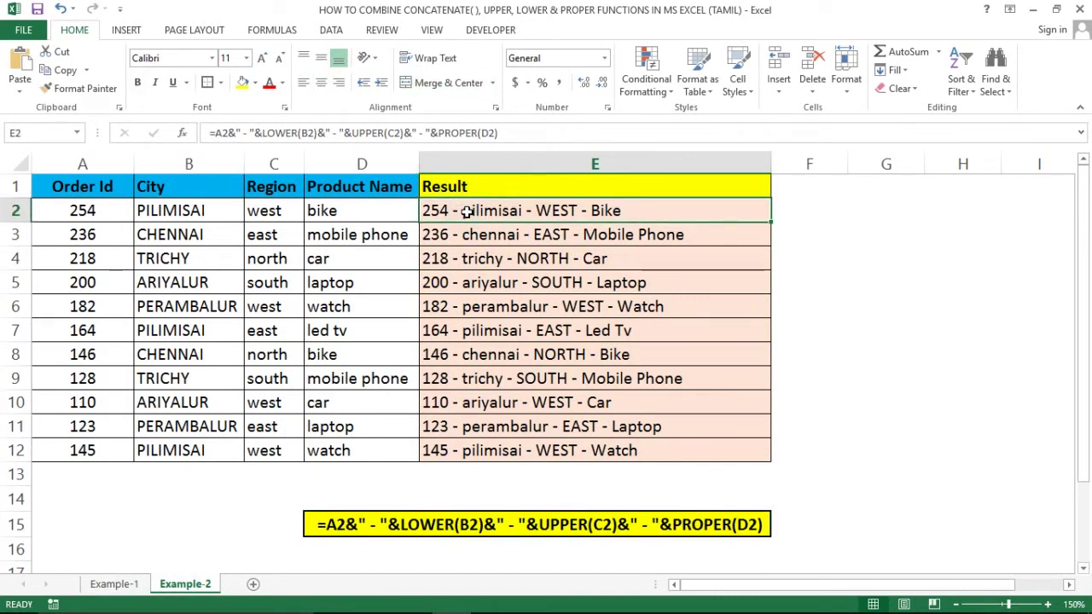
{"action": "left_click", "coordinate": [332, 524]}
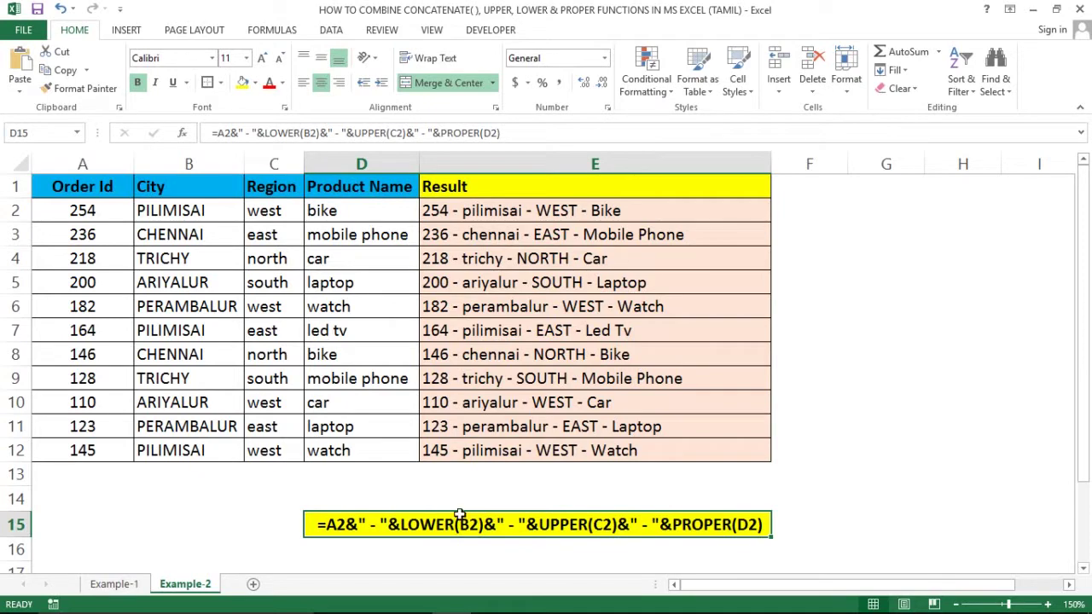
Return to the Example-1 sheet and select the Result values in E2:E12
{"action": "left_click", "coordinate": [115, 583]}
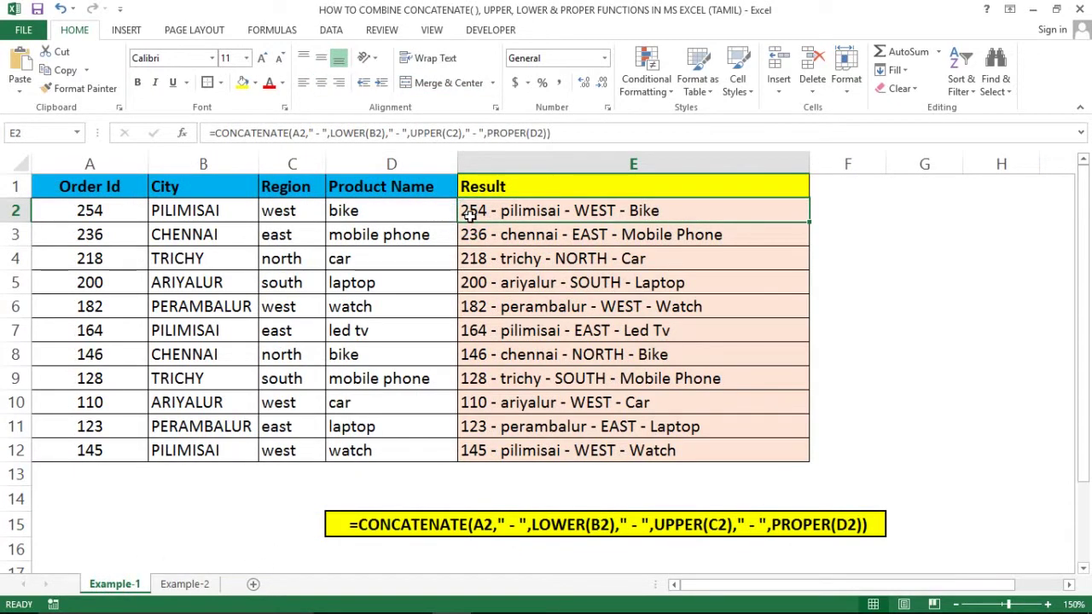
{"action": "key", "text": "Right"}
{"action": "key", "text": "Left"}
{"action": "key", "text": "Left"}
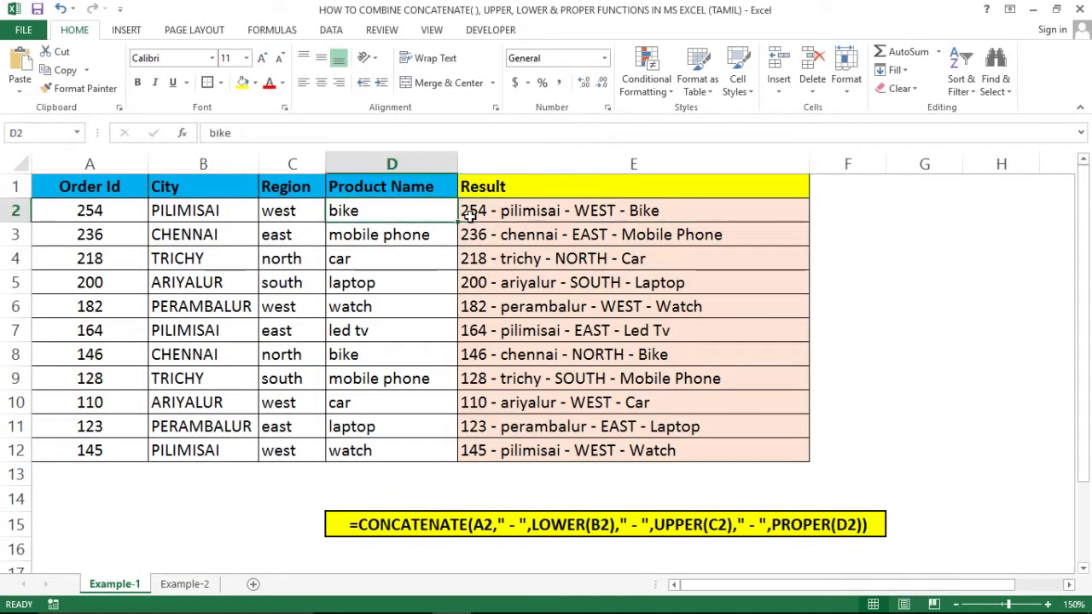
{"action": "key", "text": "Right"}
{"action": "key", "text": "Right"}
{"action": "key", "text": "Left"}
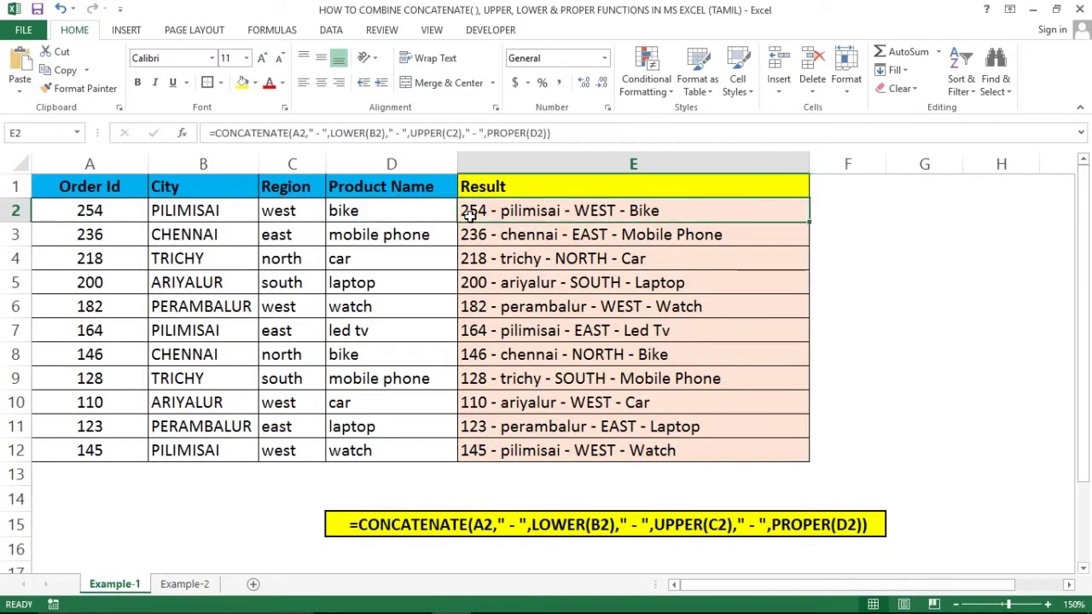
{"action": "key", "text": "Up"}
{"action": "key", "text": "Down"}
{"action": "key", "text": "ctrl+shift+Down"}
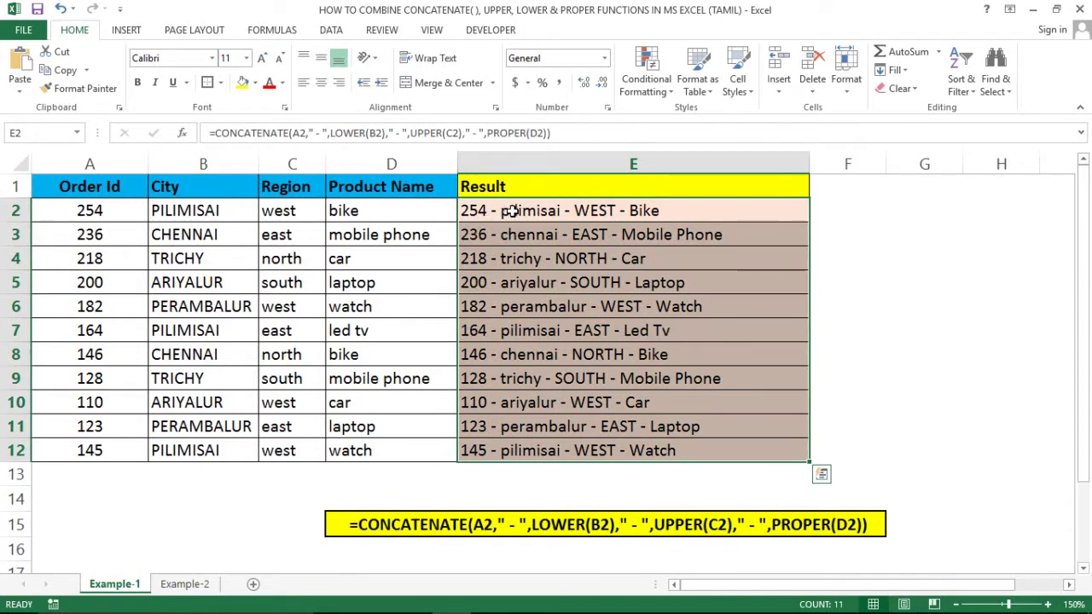
Open the CONCATENATE formula in E2 to review its cell references, leaving it as it is
{"action": "left_click", "coordinate": [500, 222]}
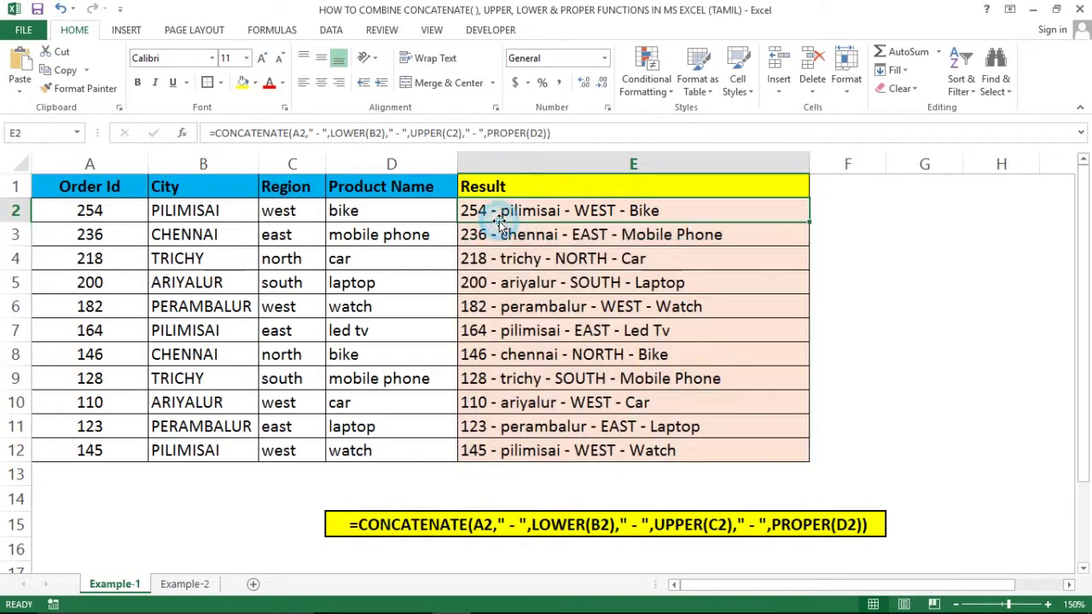
{"action": "double_click", "coordinate": [499, 221]}
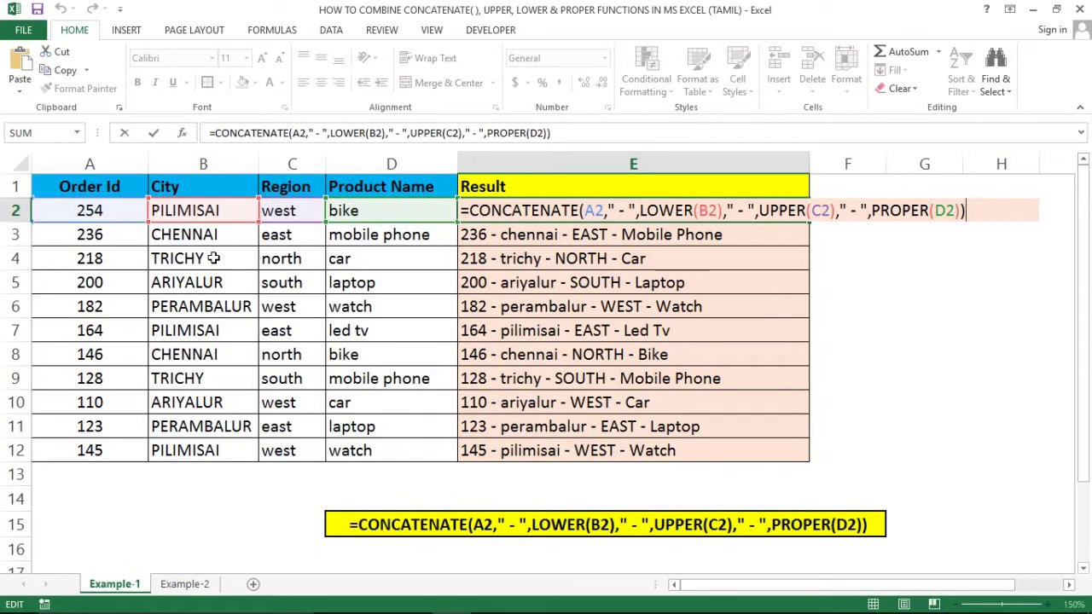
{"action": "key", "text": "ctrl+Return"}
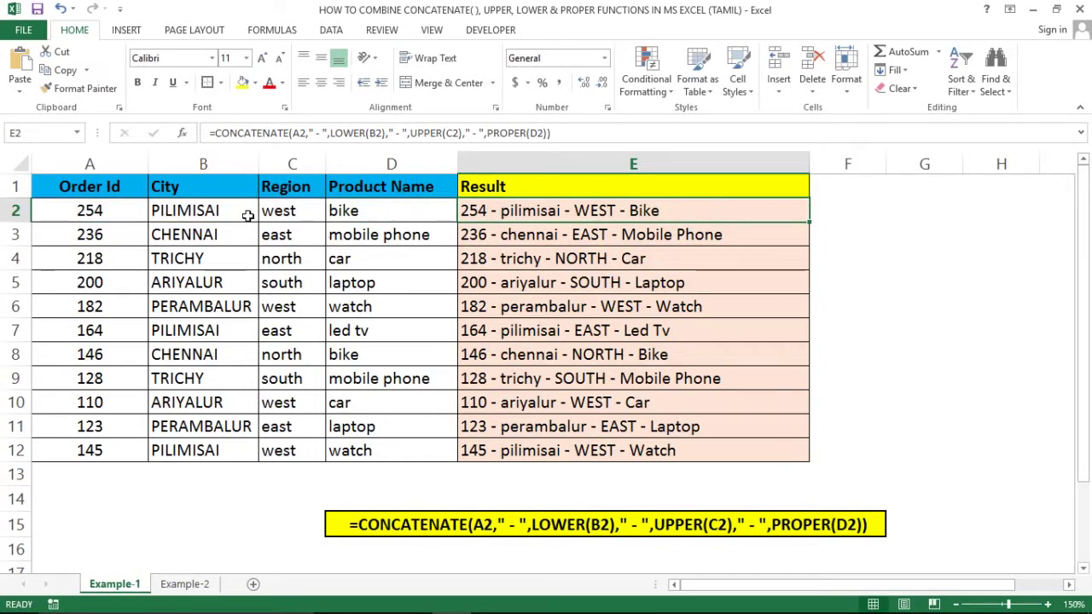
Compare the Order Id and City columns with the combined text in E2
{"action": "left_click", "coordinate": [89, 164]}
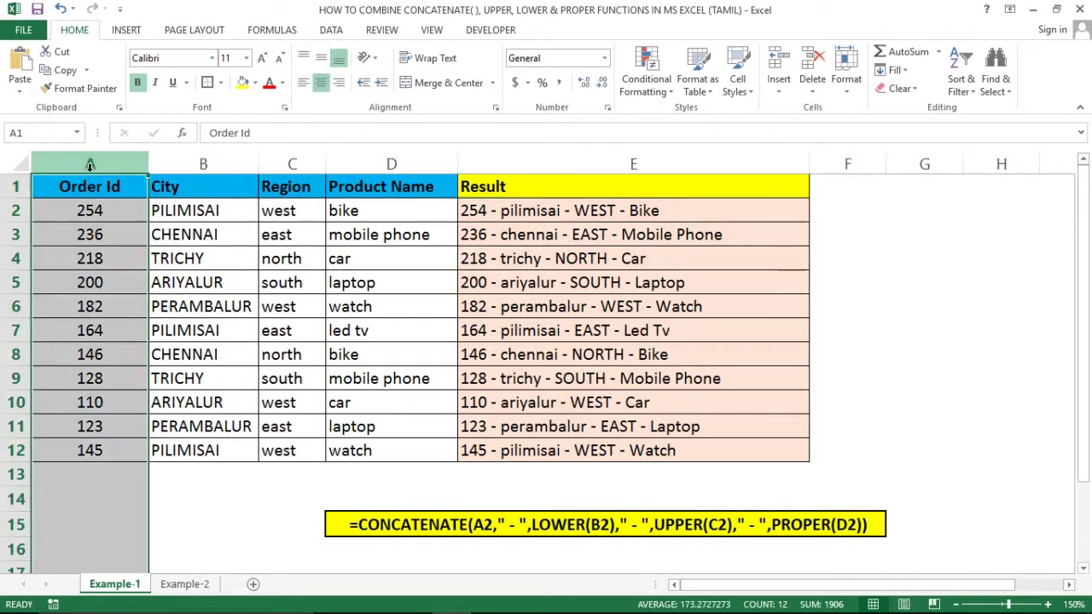
{"action": "left_click", "coordinate": [480, 210]}
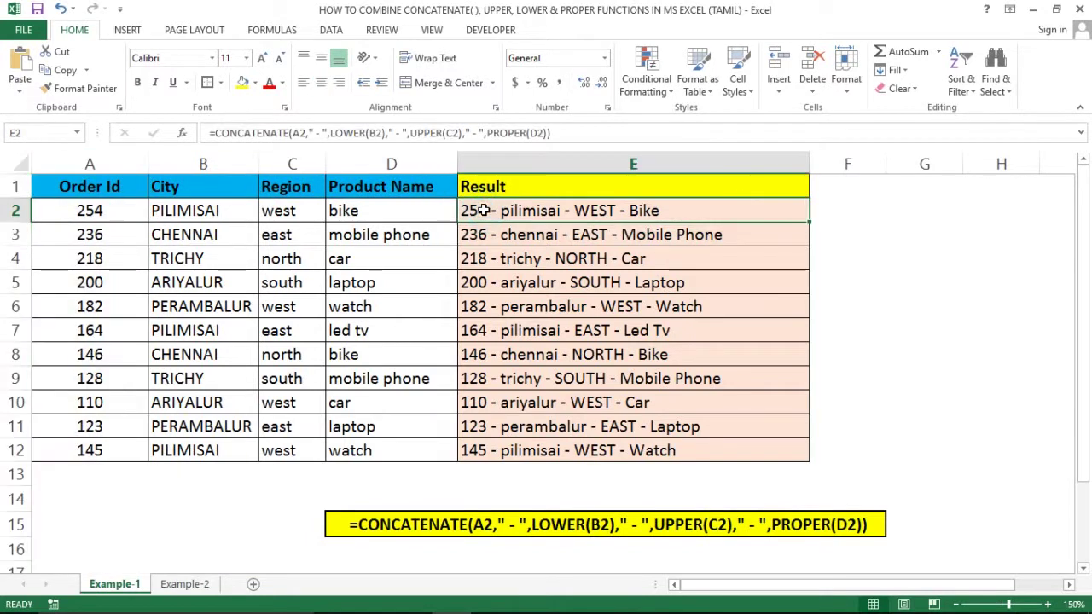
{"action": "left_click", "coordinate": [179, 163]}
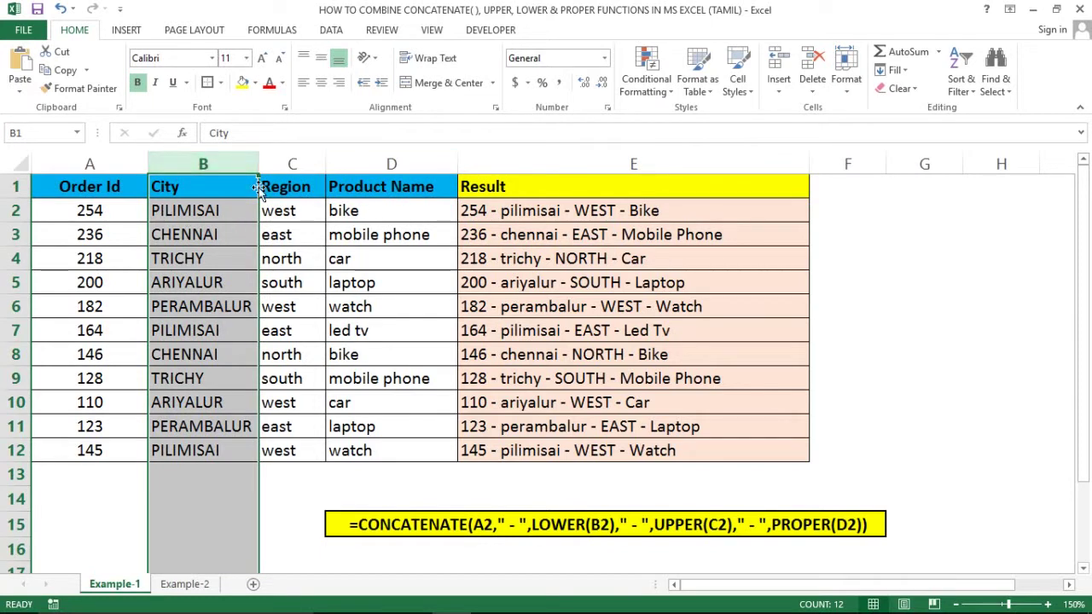
{"action": "left_click", "coordinate": [186, 163]}
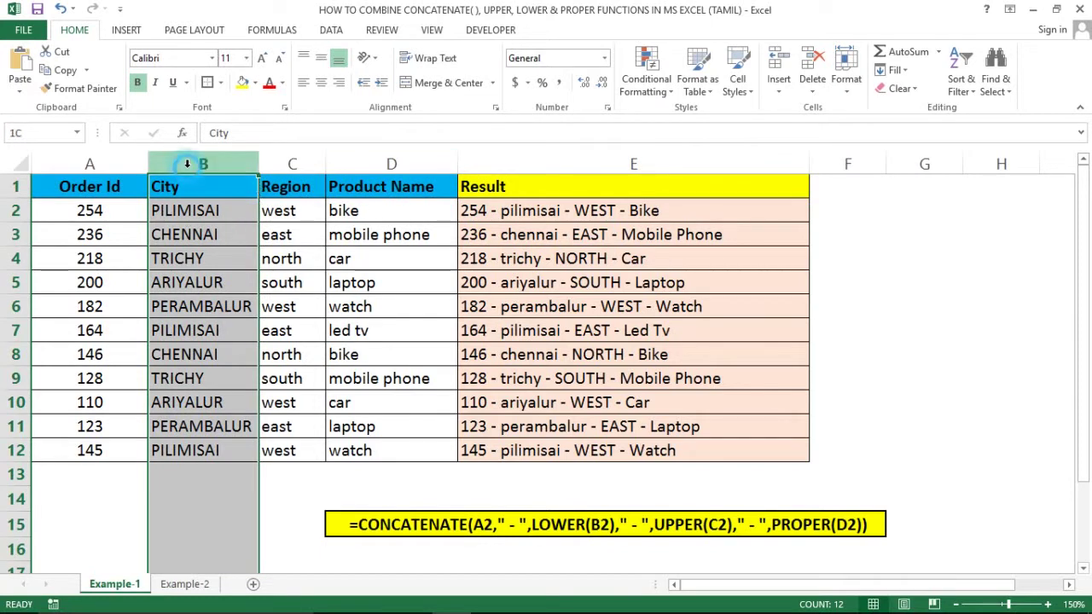
{"action": "left_click", "coordinate": [512, 210]}
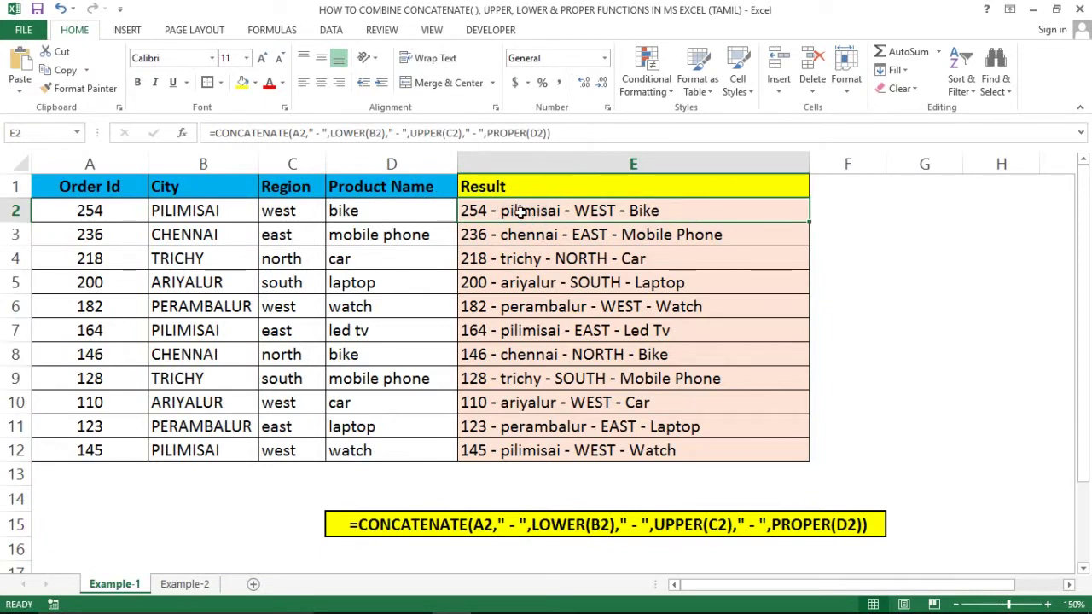
Inspect the B2, C2 and D2 arguments of LOWER, UPPER and PROPER in E2's formula, then leave editing
{"action": "double_click", "coordinate": [522, 211]}
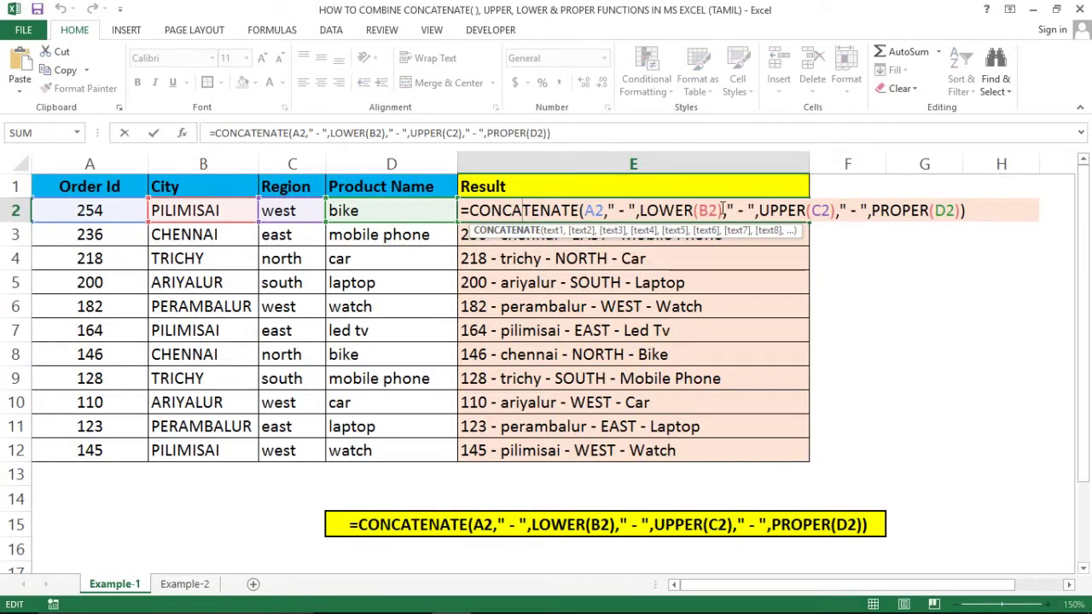
{"action": "left_click_drag", "start_coordinate": [723, 209], "coordinate": [693, 210]}
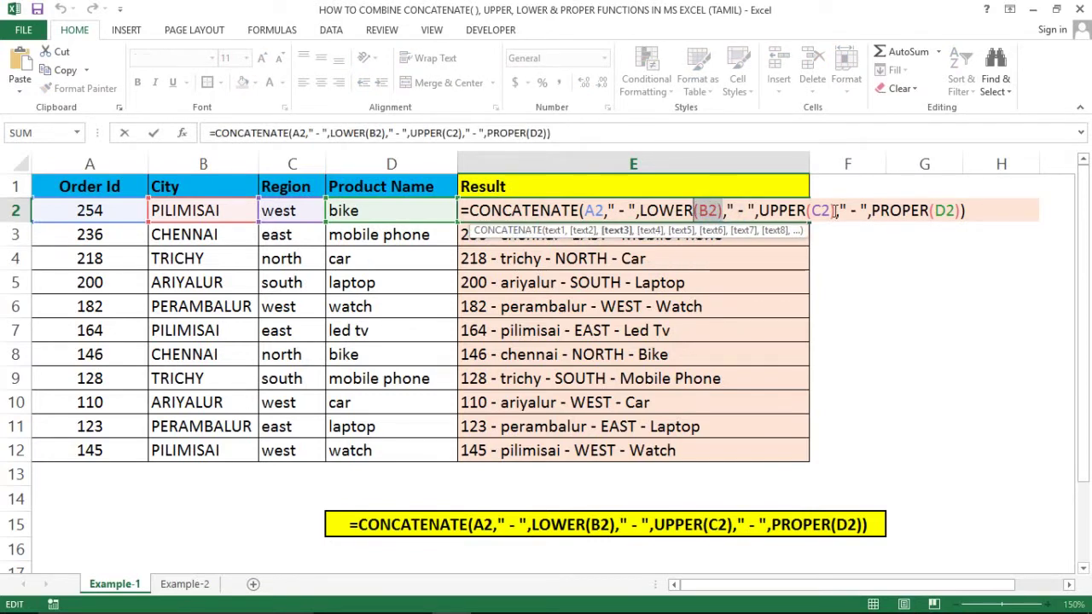
{"action": "left_click_drag", "start_coordinate": [835, 210], "coordinate": [806, 210]}
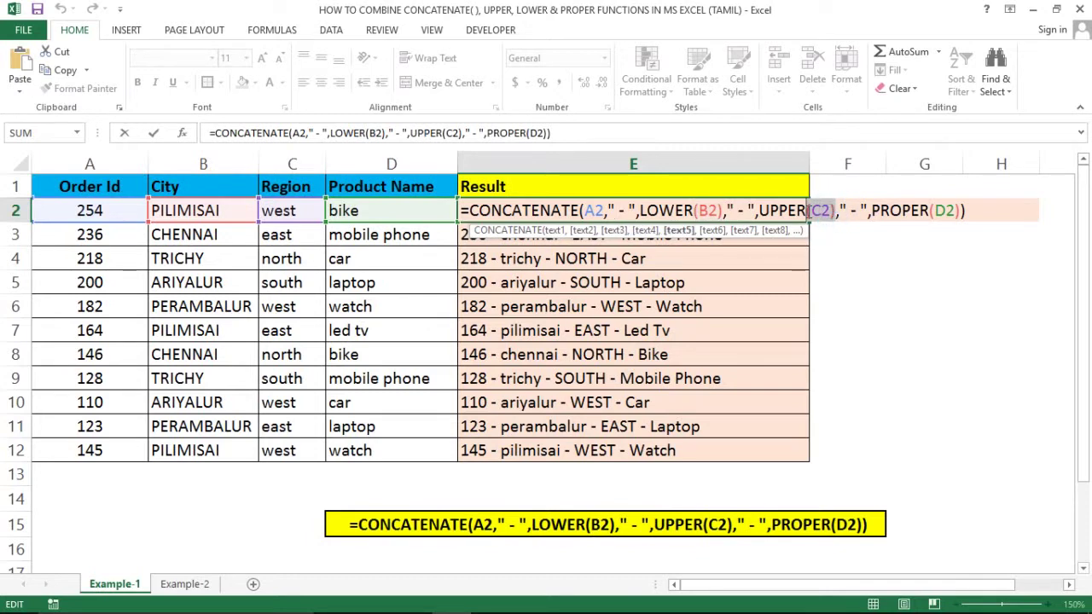
{"action": "left_click_drag", "start_coordinate": [958, 209], "coordinate": [929, 210]}
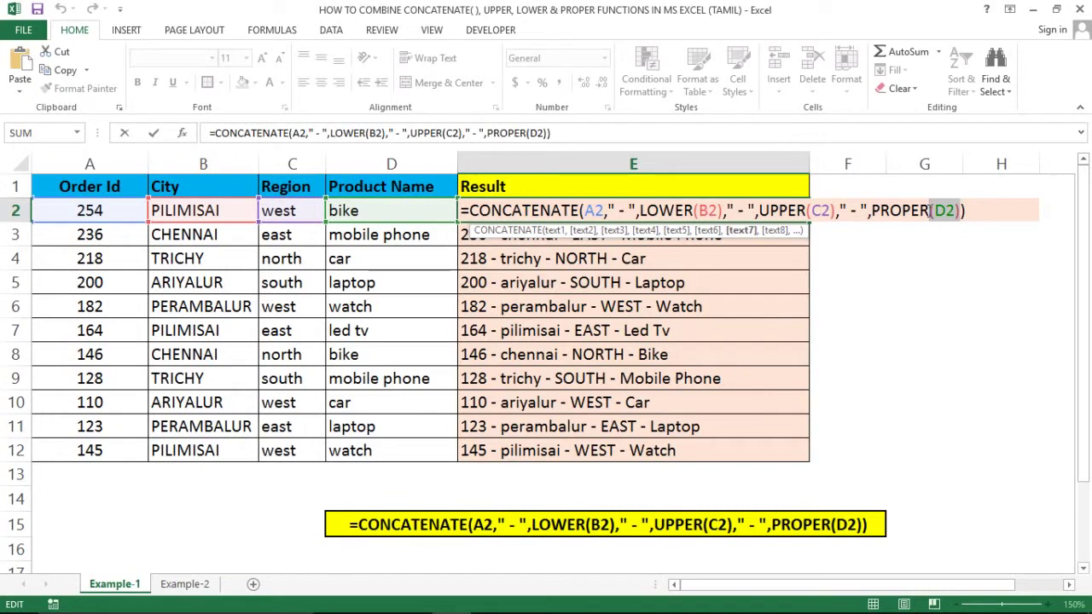
{"action": "key", "text": "Escape"}
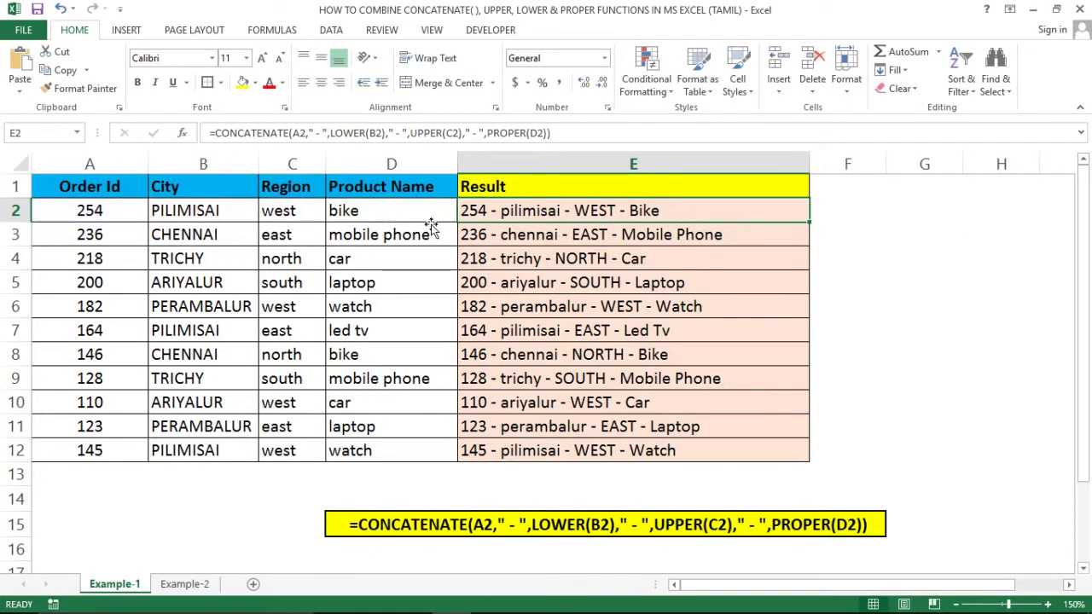
Check the source values in B2, C2 and D2 against the combined text in E2
{"action": "left_click", "coordinate": [253, 210]}
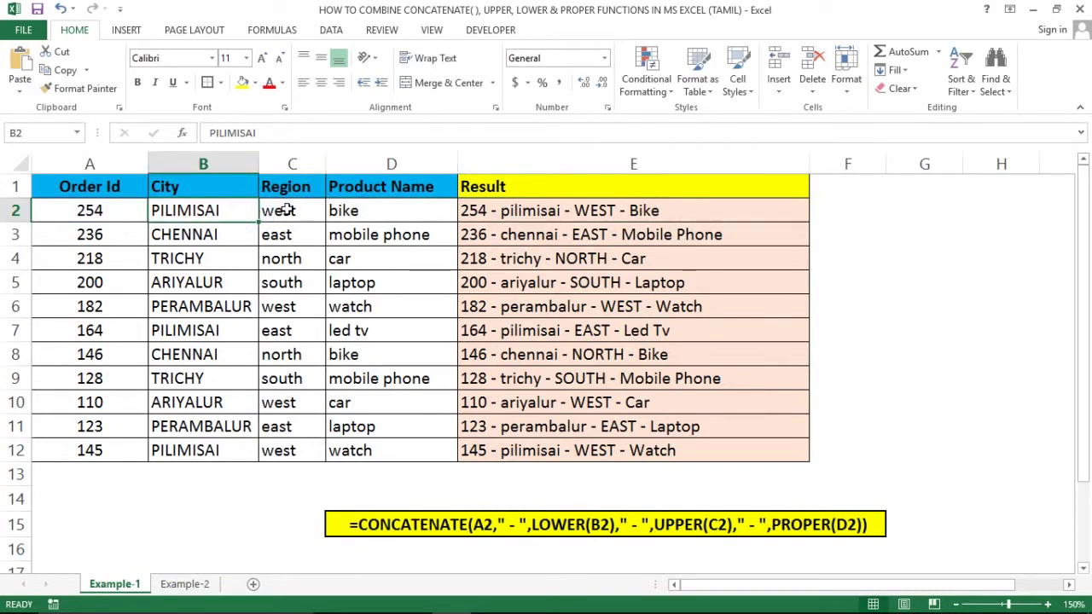
{"action": "left_click", "coordinate": [288, 210]}
{"action": "left_click", "coordinate": [332, 210]}
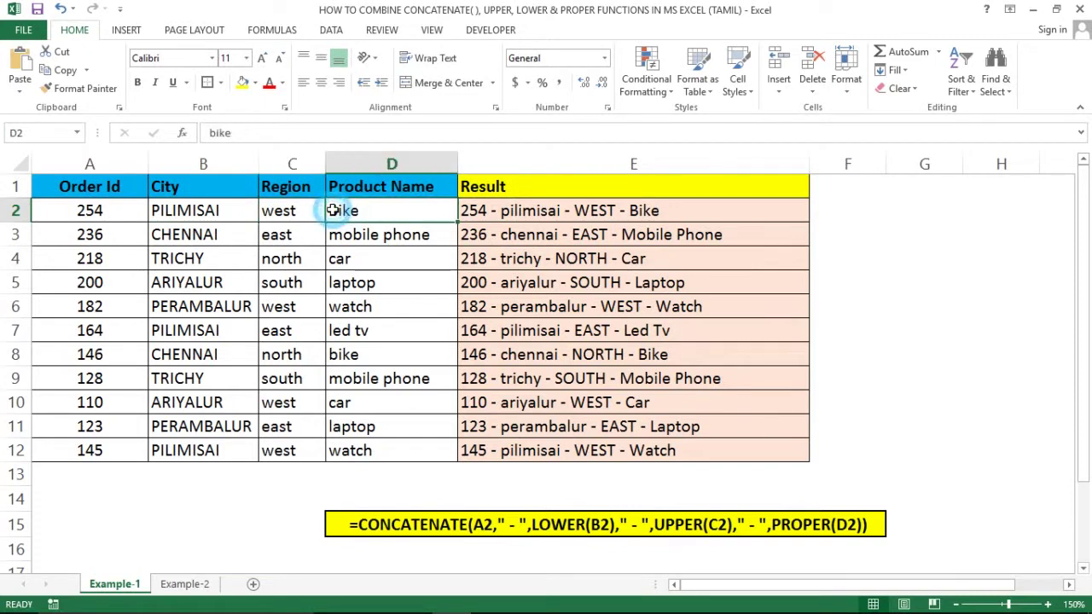
{"action": "left_click", "coordinate": [498, 215]}
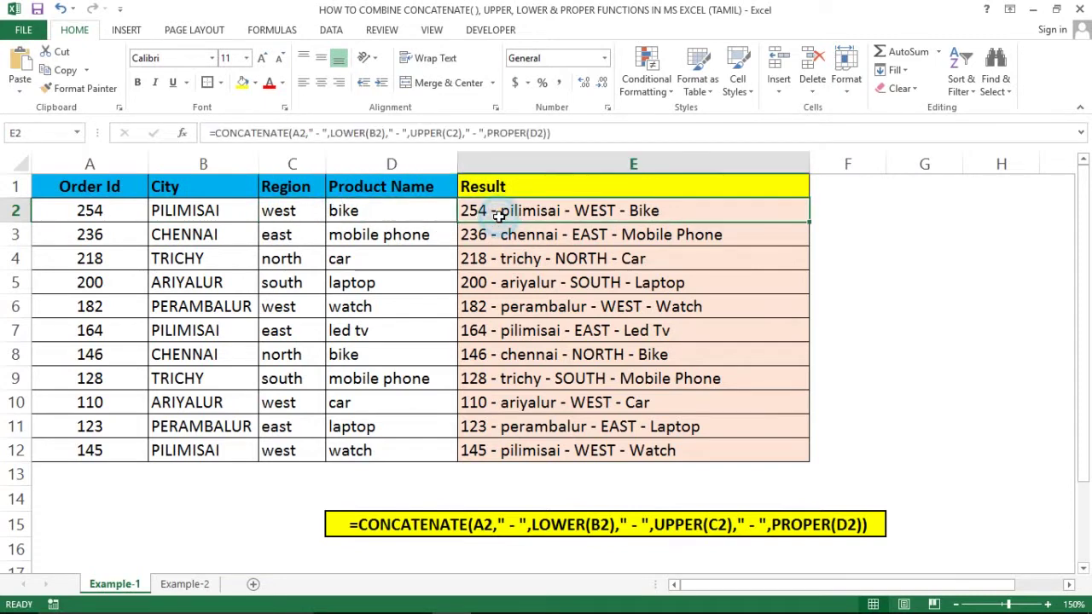
Compare the letter case of the Region and Product Name columns with the Result column
{"action": "left_click", "coordinate": [291, 164]}
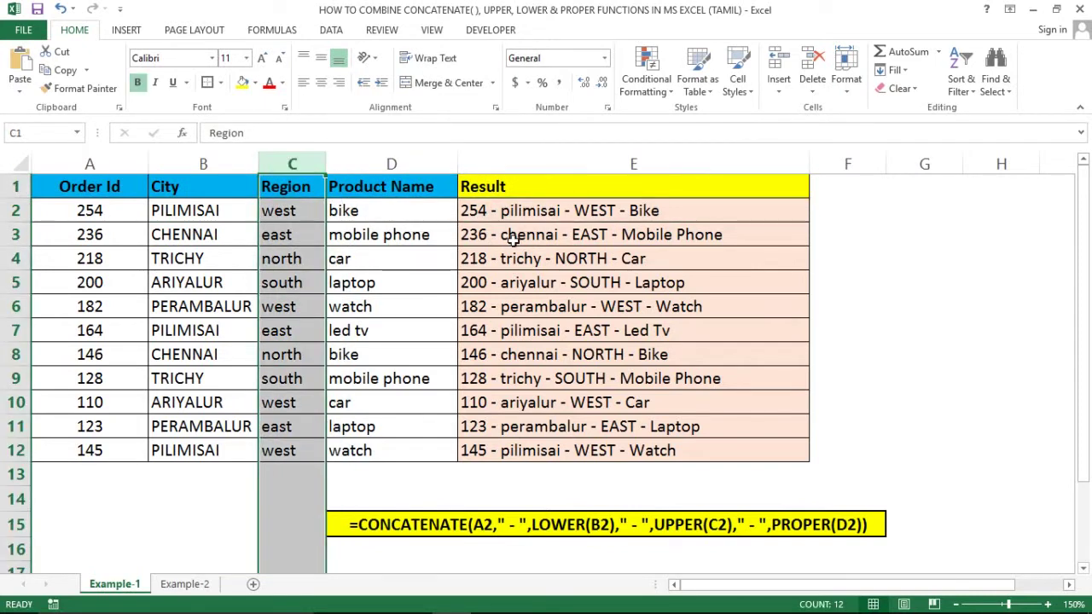
{"action": "left_click", "coordinate": [580, 210]}
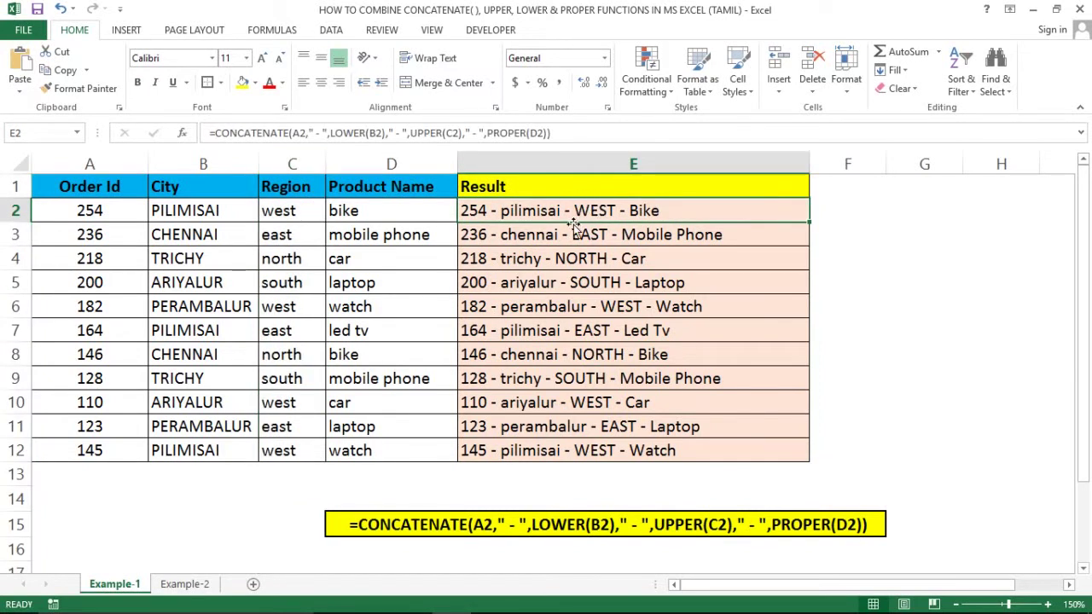
{"action": "left_click", "coordinate": [394, 163]}
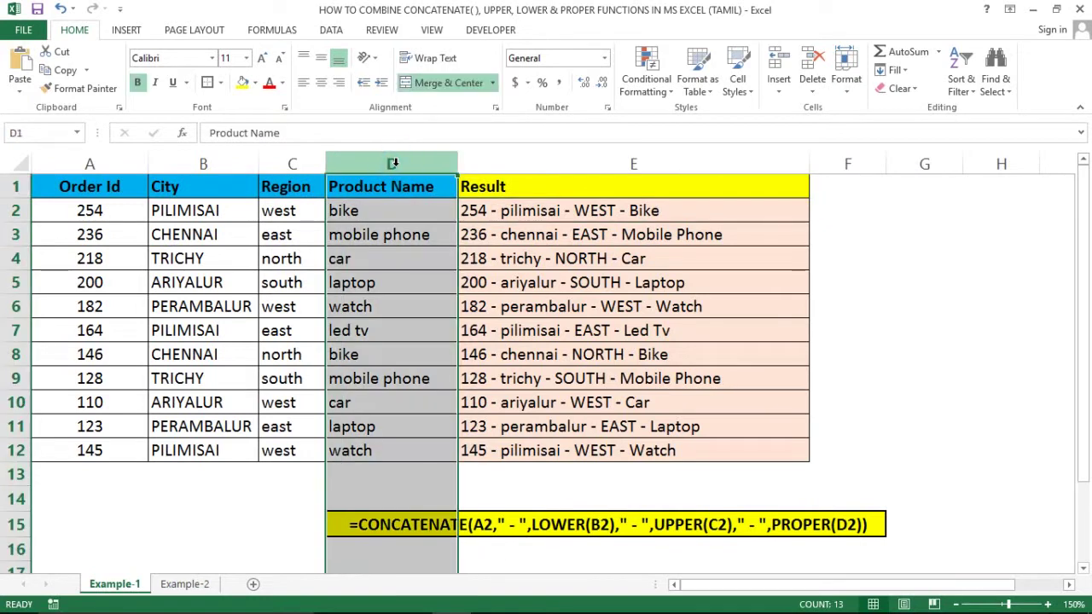
{"action": "left_click", "coordinate": [367, 210]}
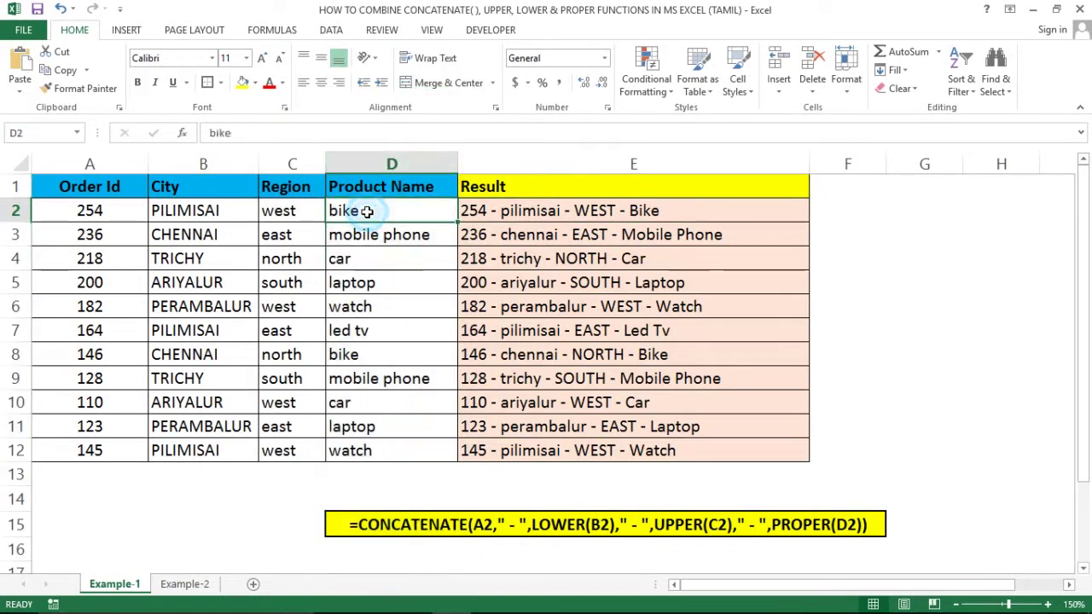
Review the CONCATENATE formulas in several Result cells between E2 and E5
{"action": "left_click", "coordinate": [585, 244]}
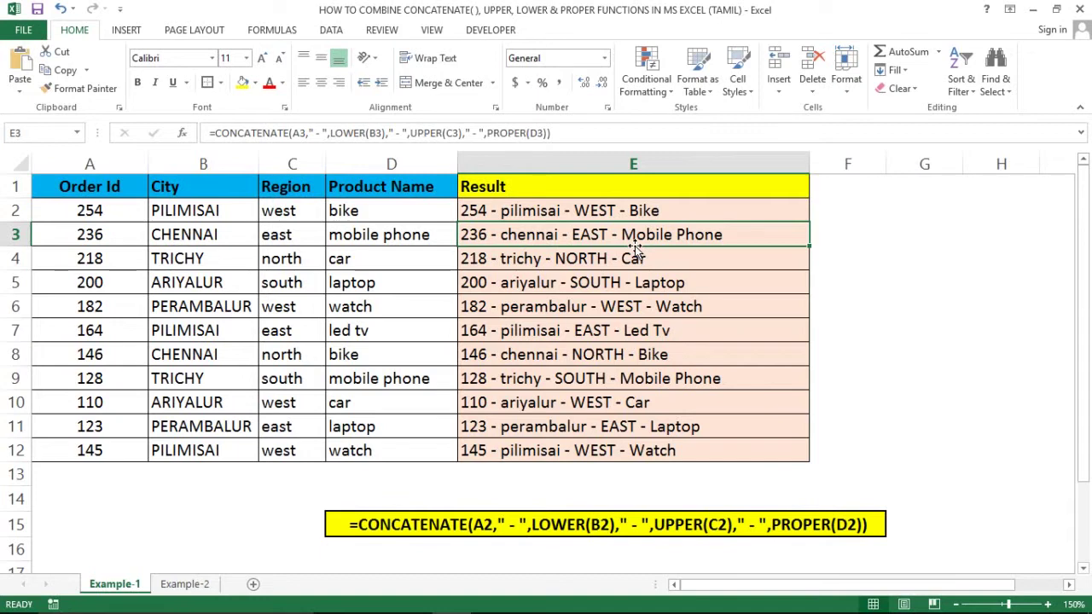
{"action": "left_click", "coordinate": [606, 276]}
{"action": "left_click", "coordinate": [550, 210]}
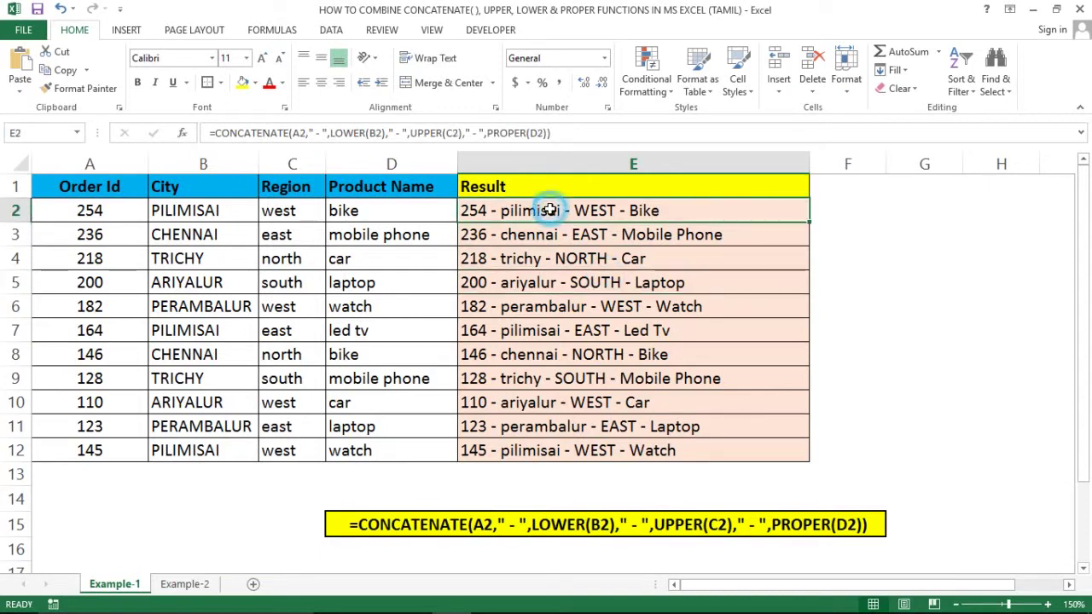
{"action": "left_click", "coordinate": [526, 258]}
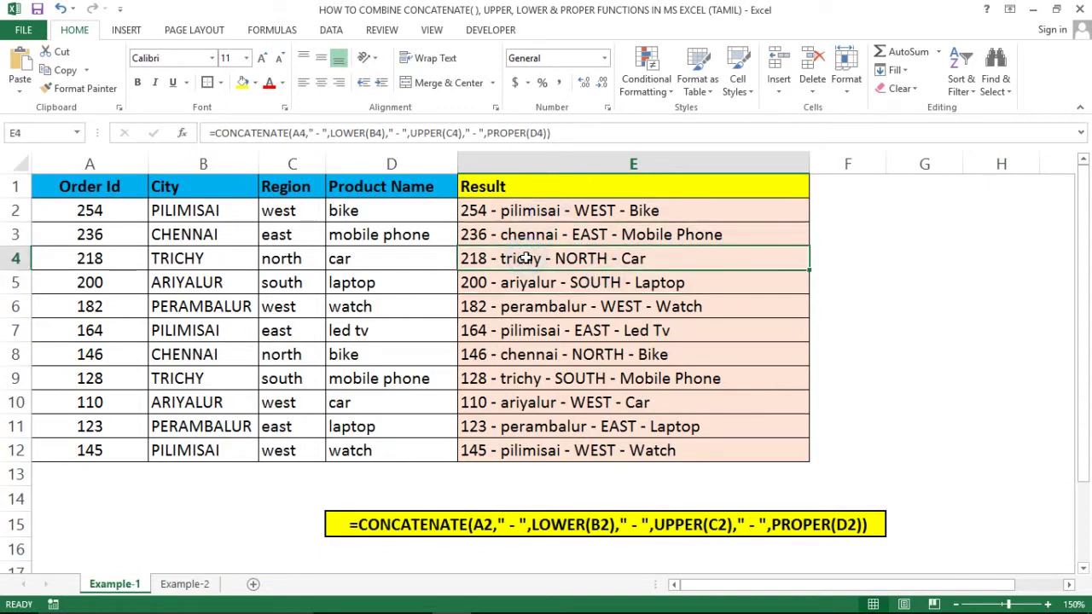
{"action": "key", "text": "Left"}
{"action": "key", "text": "Left"}
{"action": "key", "text": "Left"}
{"action": "key", "text": "Right"}
{"action": "key", "text": "Right"}
{"action": "key", "text": "Right"}
Clear the existing formulas from the Result cells E2 through E12
{"action": "key", "text": "Up"}
{"action": "key", "text": "Up"}
{"action": "key", "text": "Up"}
{"action": "key", "text": "Down"}
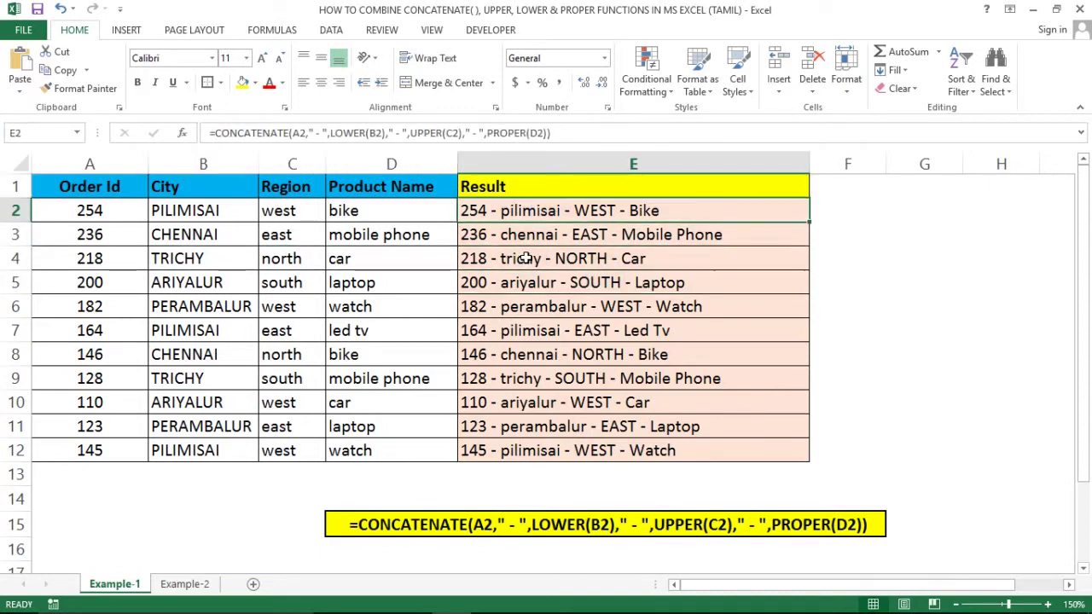
{"action": "key", "text": "ctrl+shift+Down"}
{"action": "key", "text": "Right"}
{"action": "key", "text": "Left"}
{"action": "key", "text": "ctrl+shift+Down"}
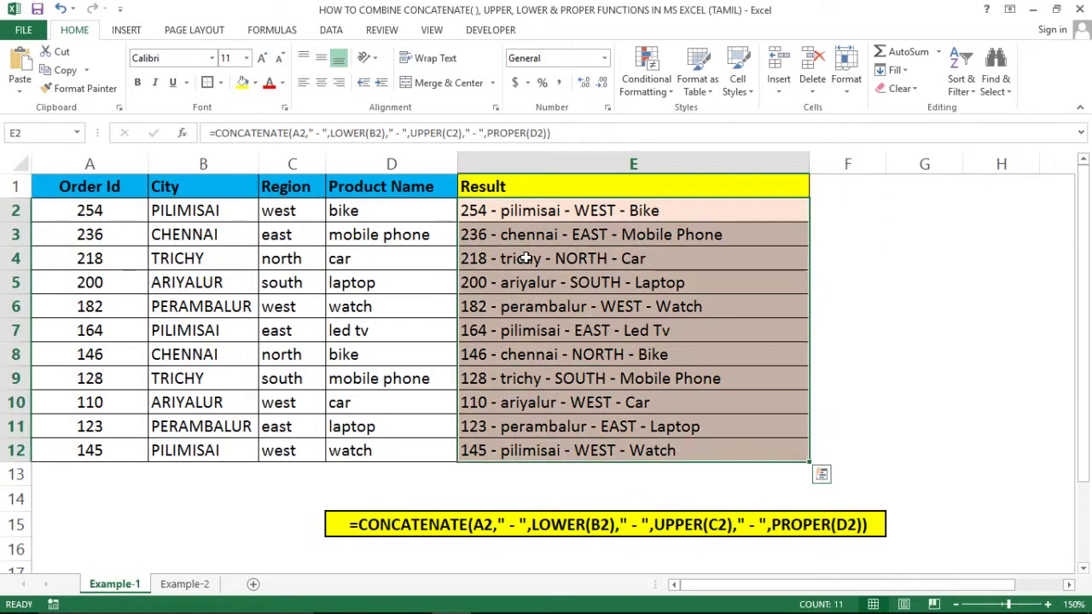
{"action": "key", "text": "Delete"}
{"action": "key", "text": "Right"}
{"action": "key", "text": "Left"}
{"action": "key", "text": "Left"}
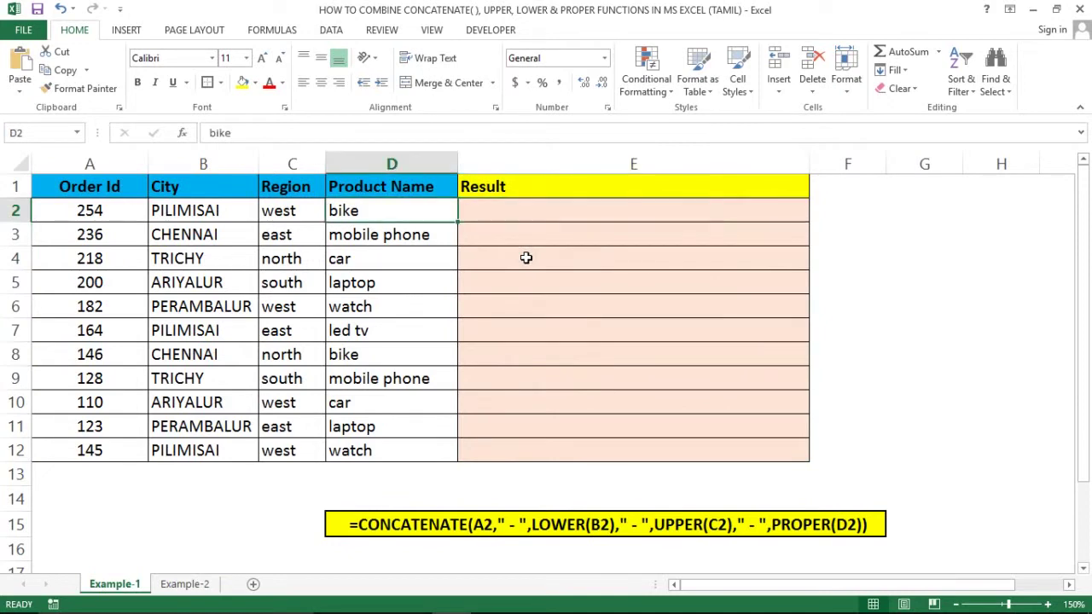
Start a CONCATENATE formula in E2 with A2 and the " - " separator as its first two arguments
{"action": "key", "text": "Right"}
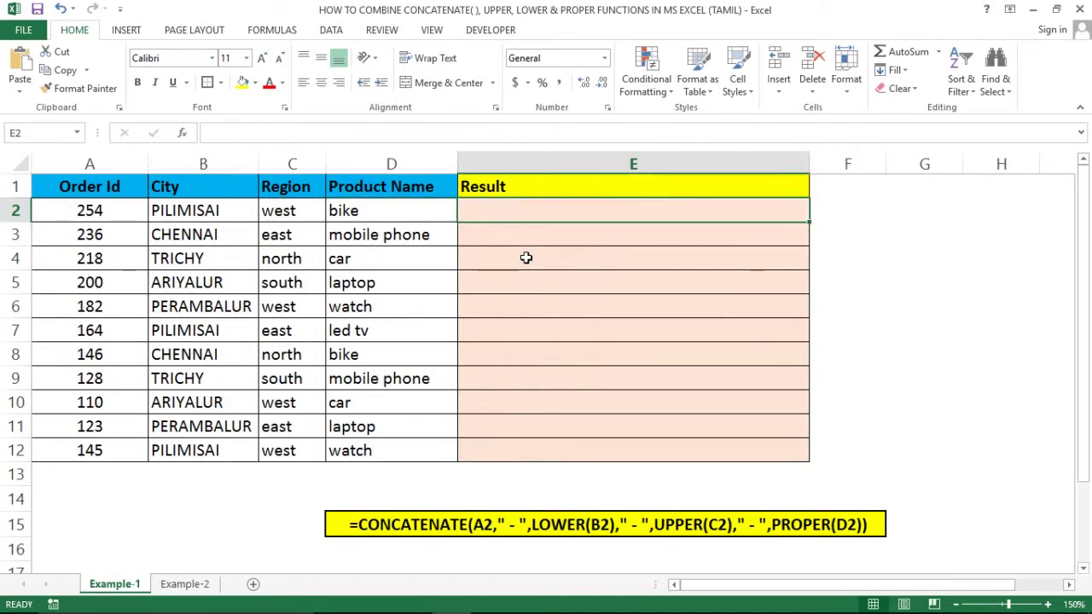
{"action": "type", "text": "=con"}
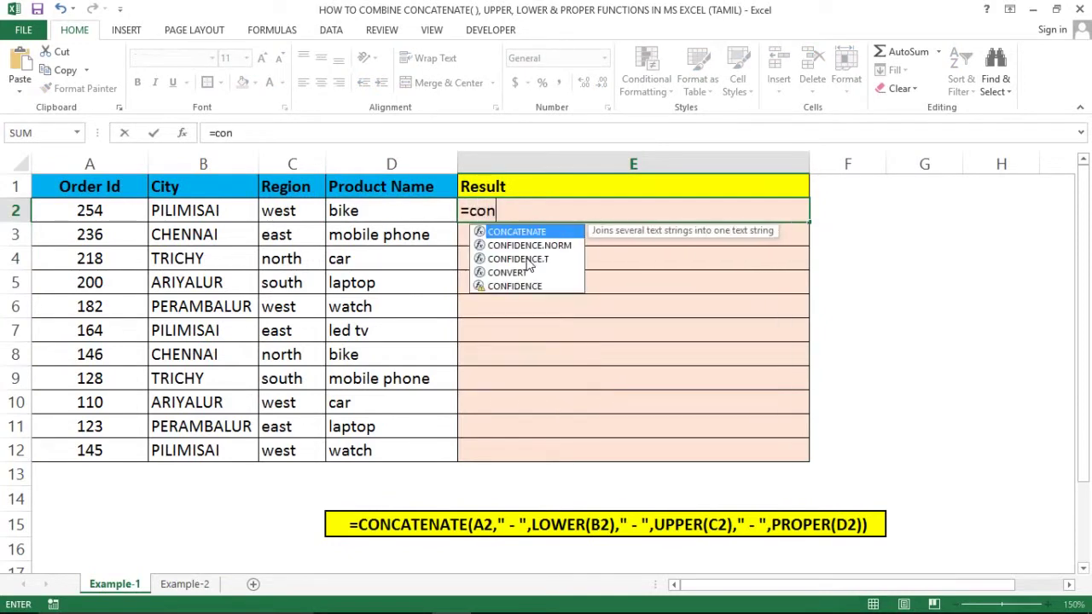
{"action": "type", "text": "c"}
{"action": "key", "text": "Tab"}
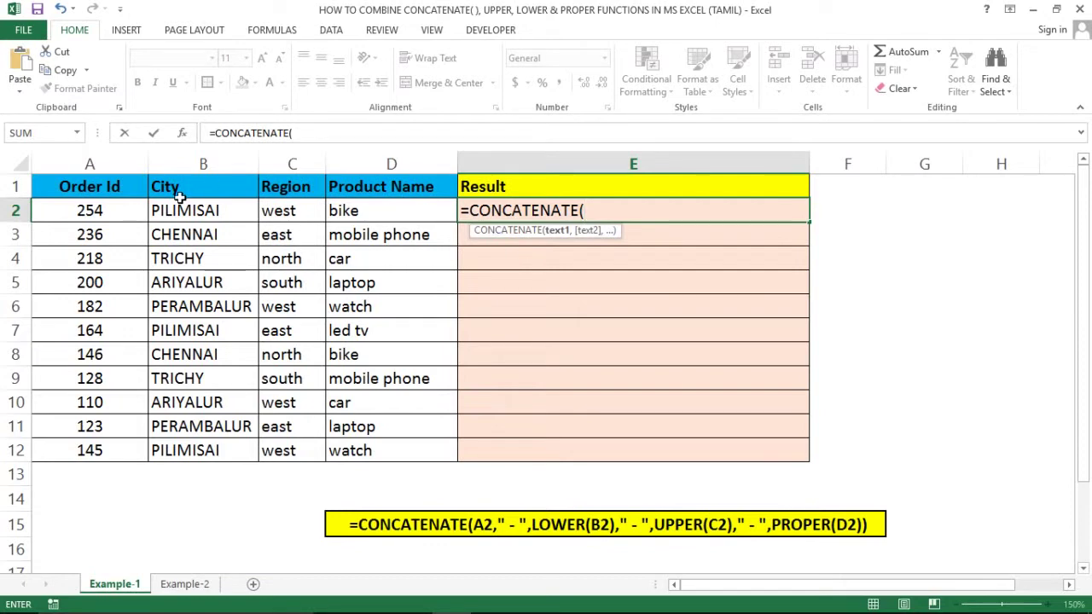
{"action": "left_click", "coordinate": [101, 206]}
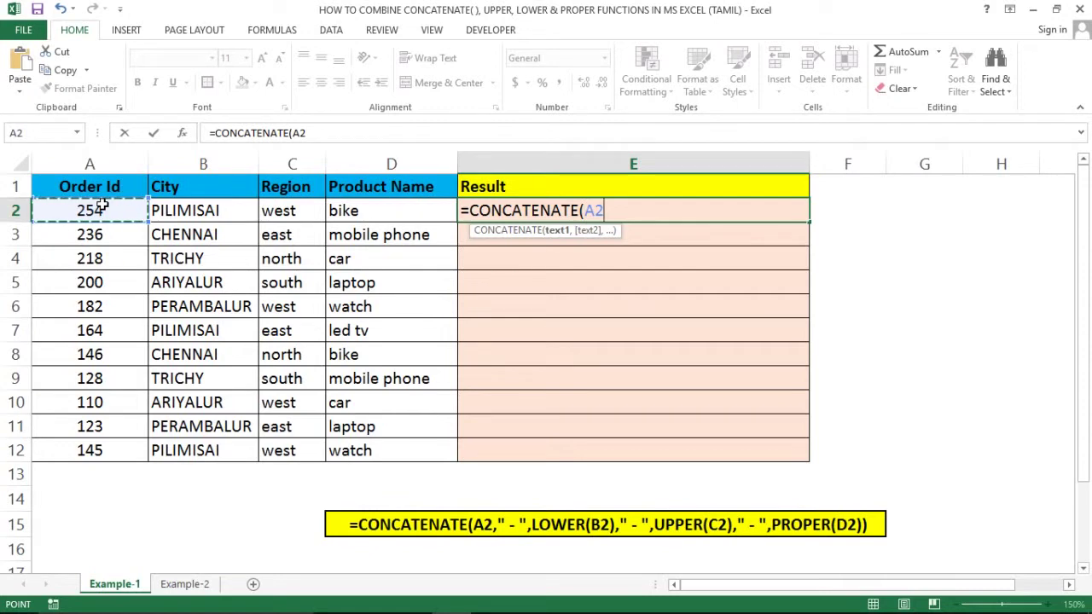
{"action": "type", "text": ","}
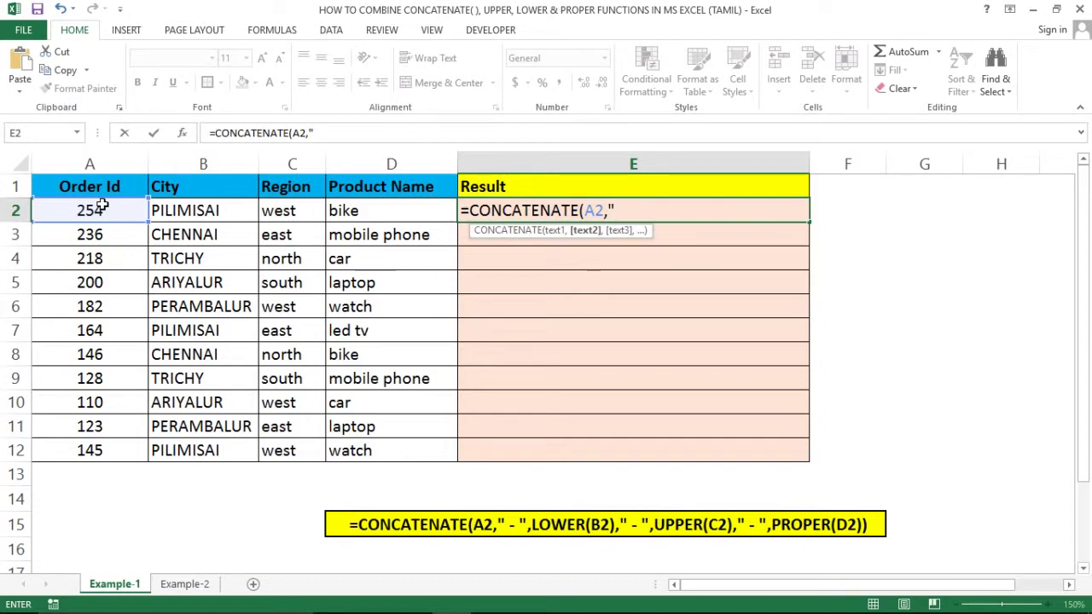
{"action": "type", "text": "-"}
{"action": "type", "text": "\","}
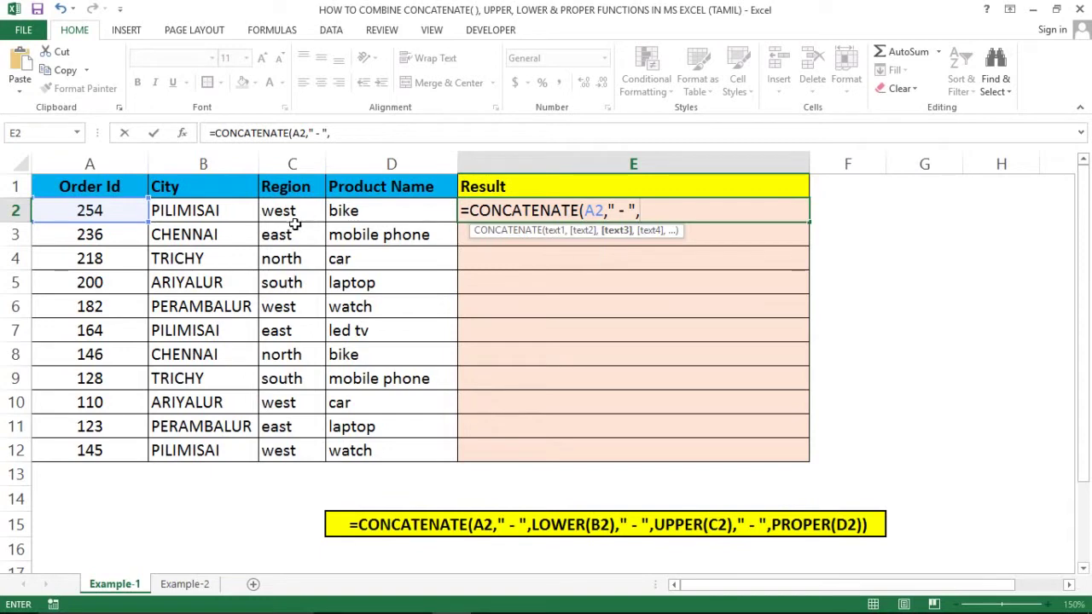
Add LOWER(B2) as the third argument of E2's CONCATENATE formula
{"action": "left_click", "coordinate": [389, 276]}
{"action": "type", "text": "low"}
{"action": "key", "text": "BackSpace"}
{"action": "key", "text": "BackSpace"}
{"action": "key", "text": "BackSpace"}
{"action": "key", "text": "BackSpace"}
{"action": "key", "text": "BackSpace"}
{"action": "type", "text": "low"}
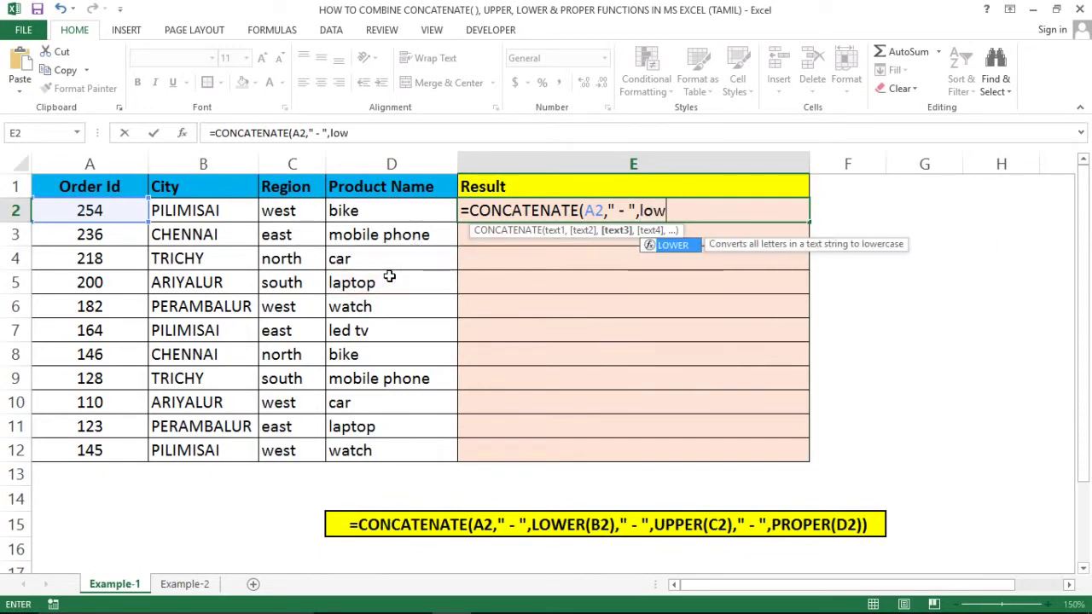
{"action": "key", "text": "Tab"}
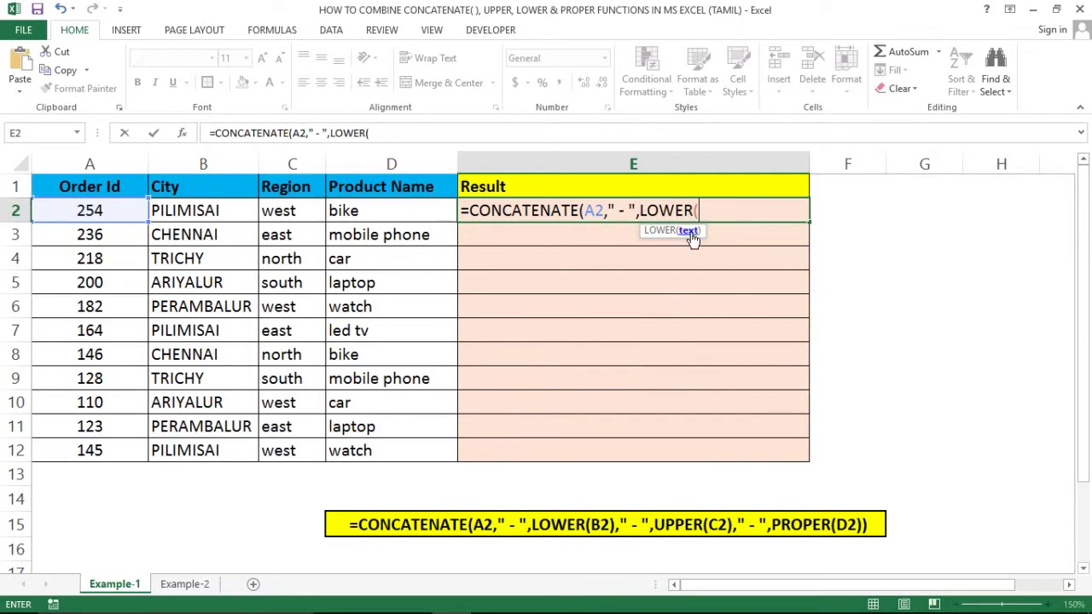
{"action": "left_click", "coordinate": [226, 208]}
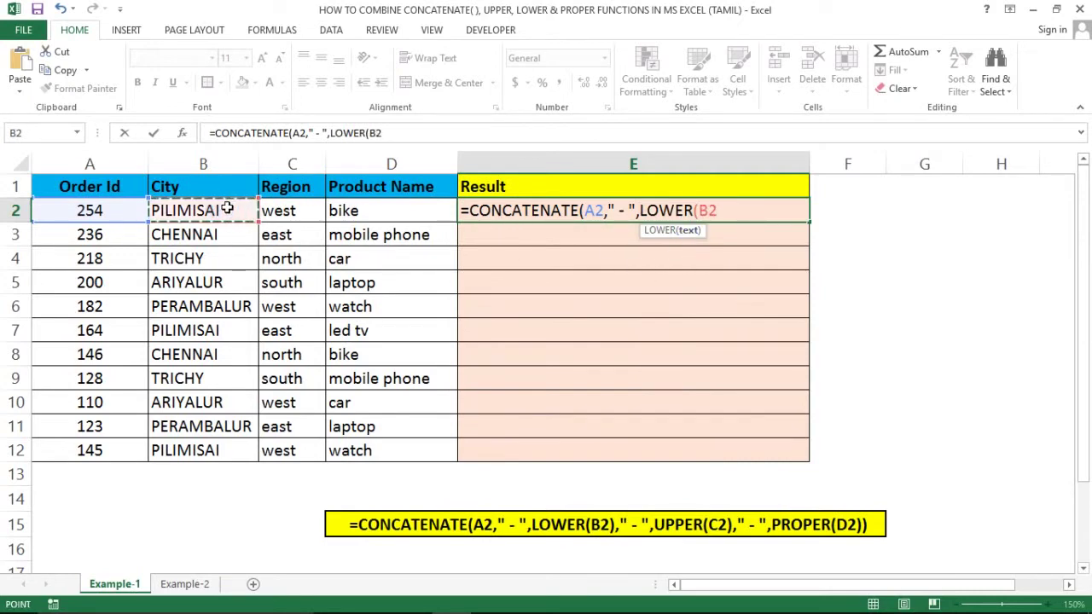
{"action": "type", "text": "),"}
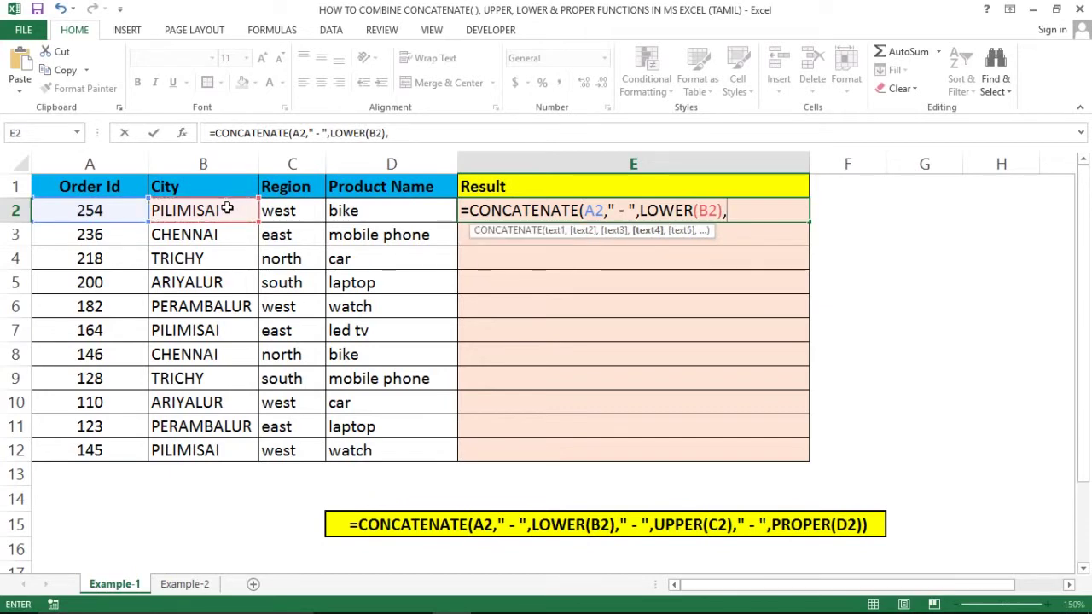
Extend E2's formula with a " - " separator, UPPER(C2) and another " - " separator
{"action": "type", "text": "\" - \""}
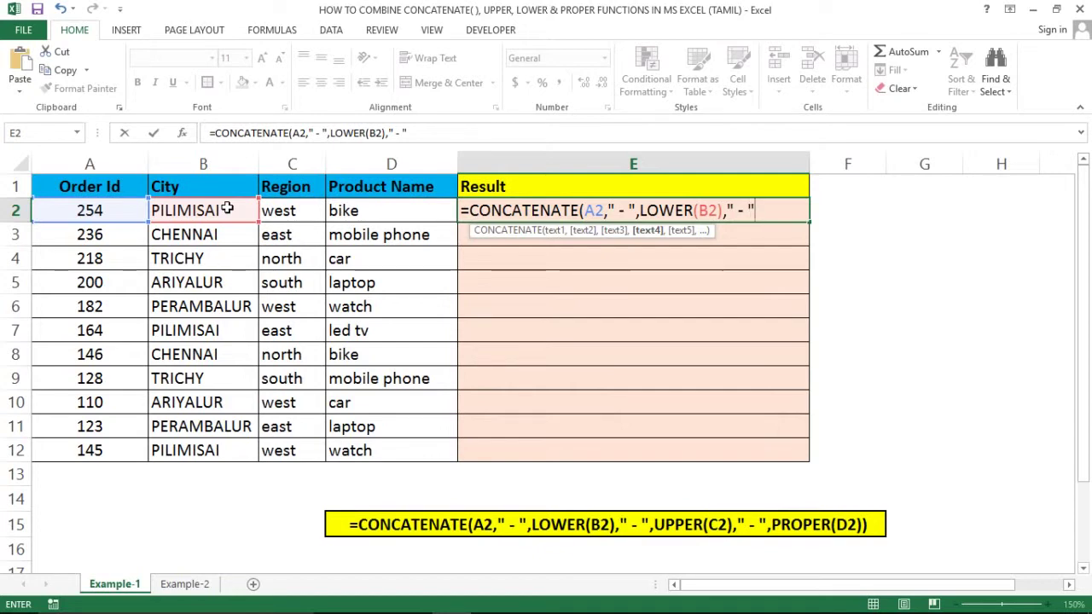
{"action": "type", "text": ","}
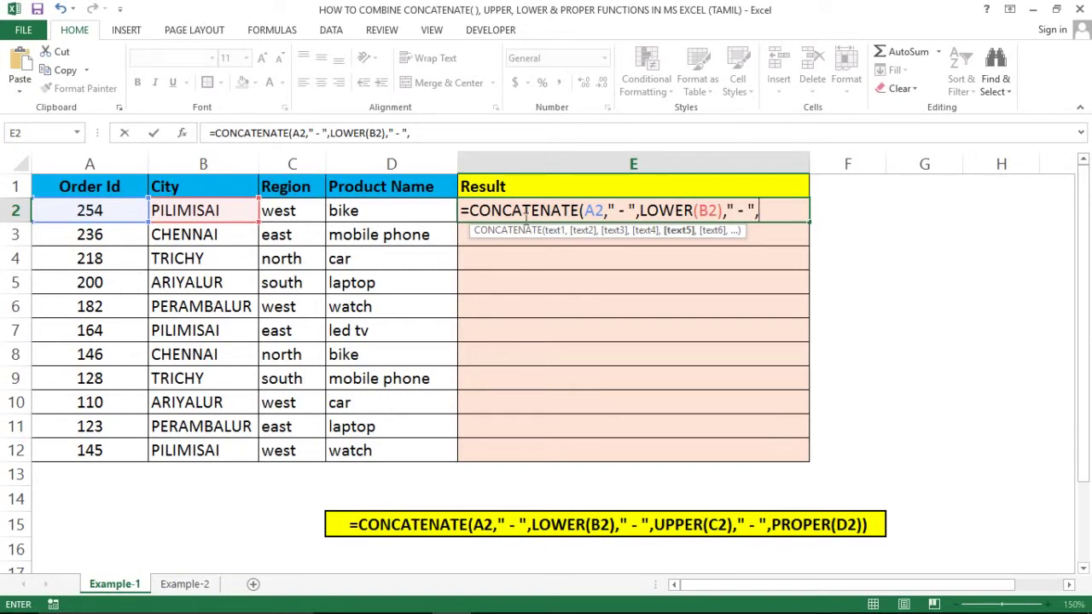
{"action": "type", "text": "upp"}
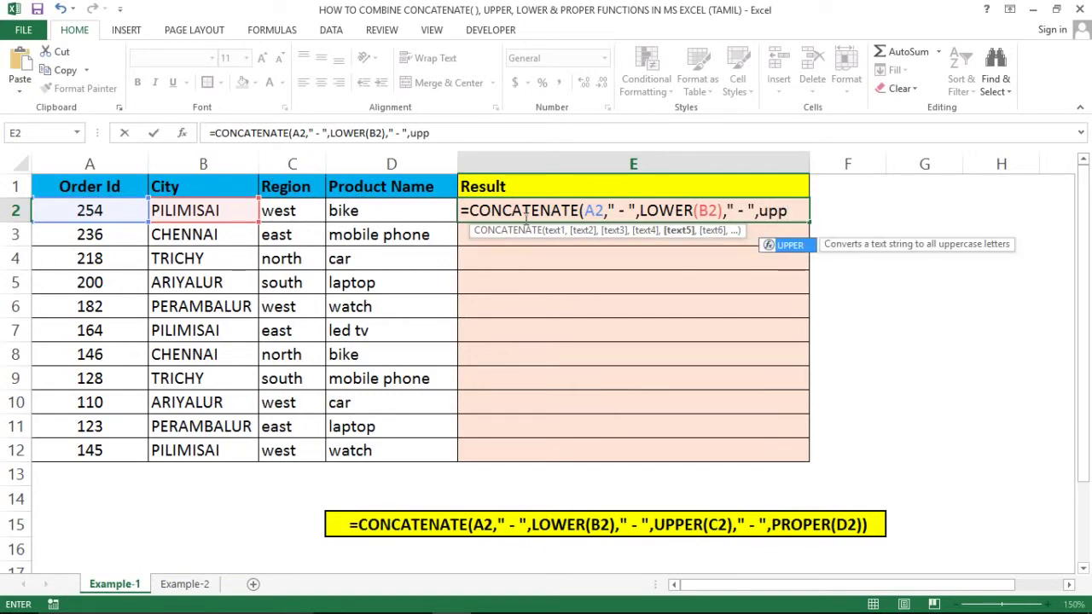
{"action": "key", "text": "Tab"}
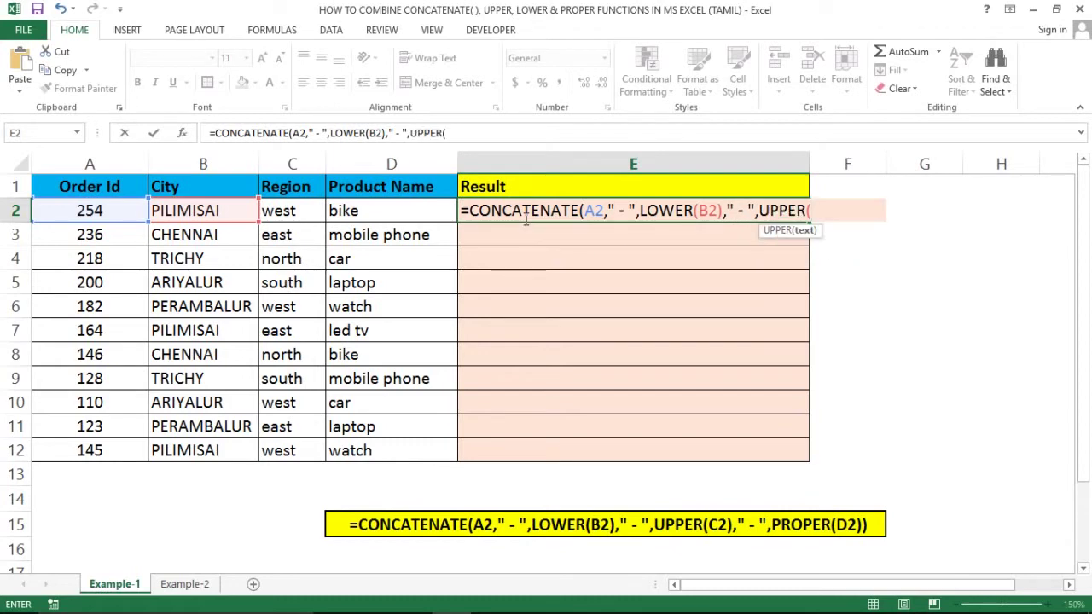
{"action": "left_click", "coordinate": [292, 210]}
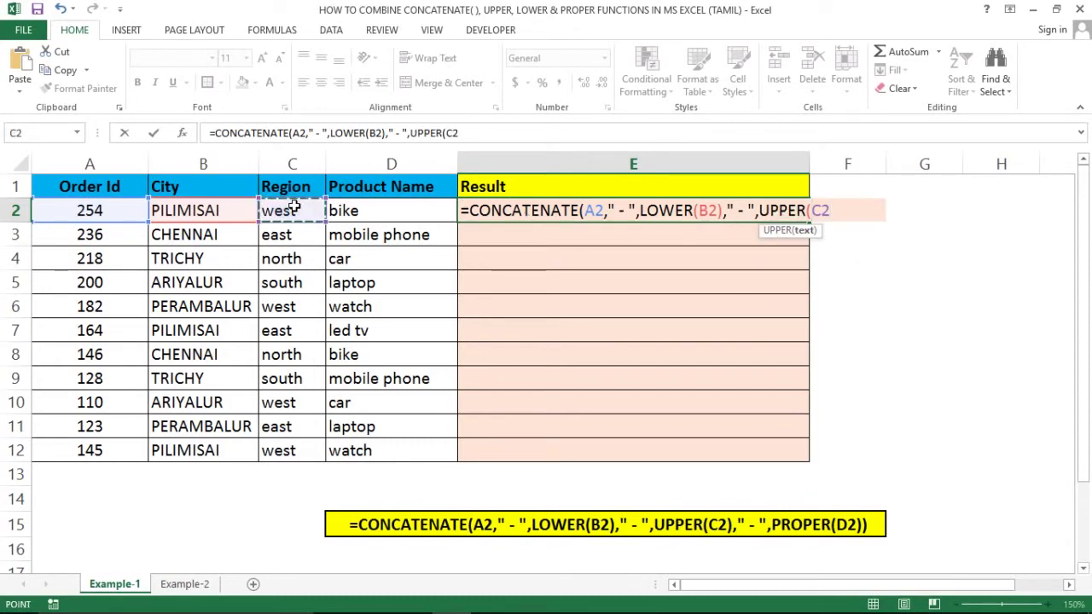
{"action": "type", "text": "),"}
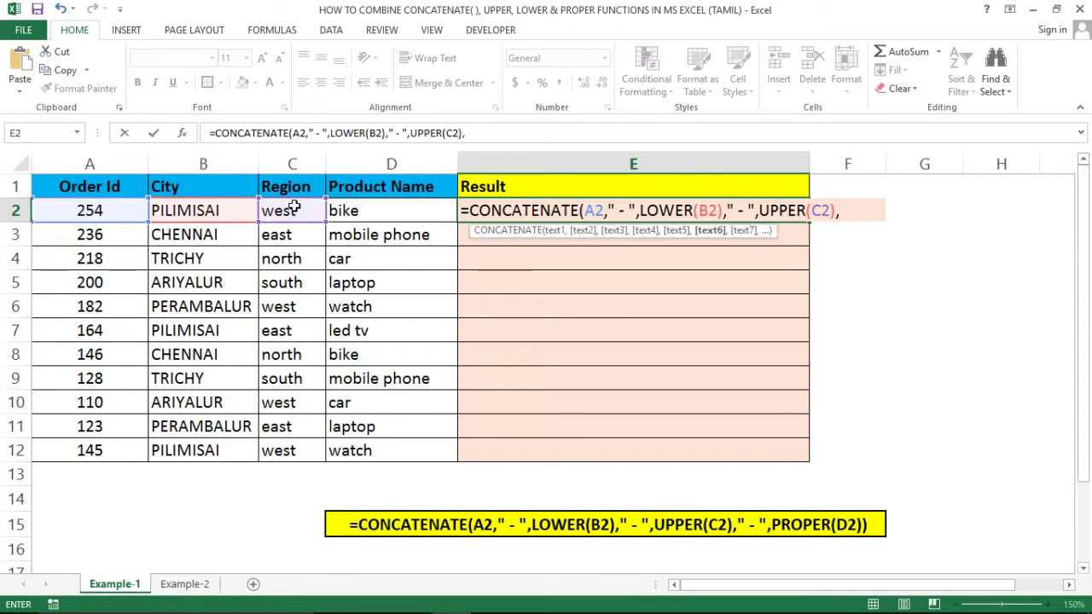
{"action": "type", "text": "\" - \","}
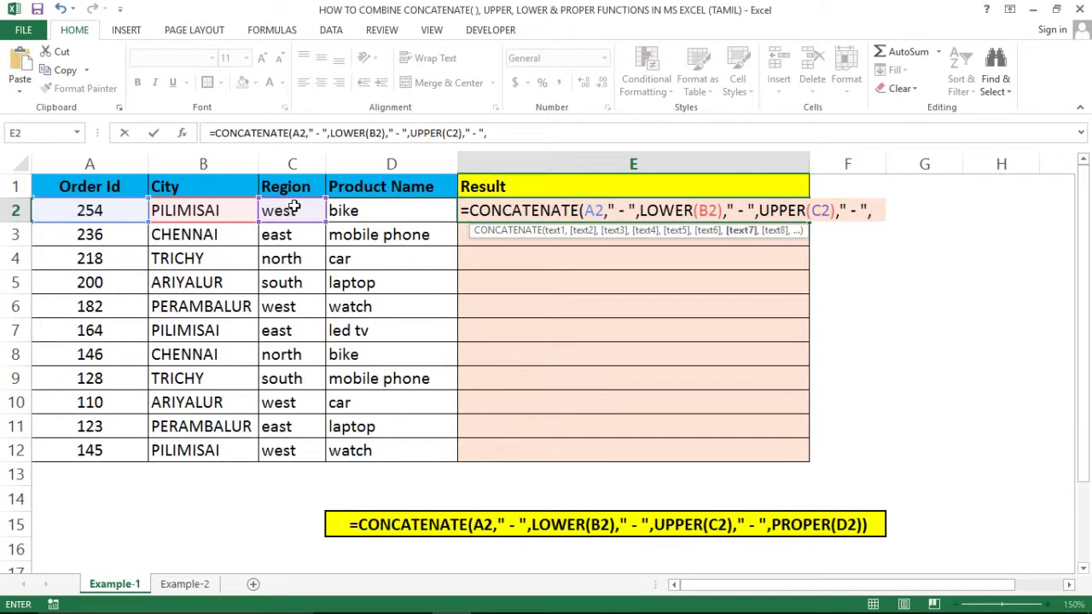
Complete E2's formula with PROPER(D2) and the closing parentheses, check the bracket pairs, and commit it
{"action": "type", "text": "proper("}
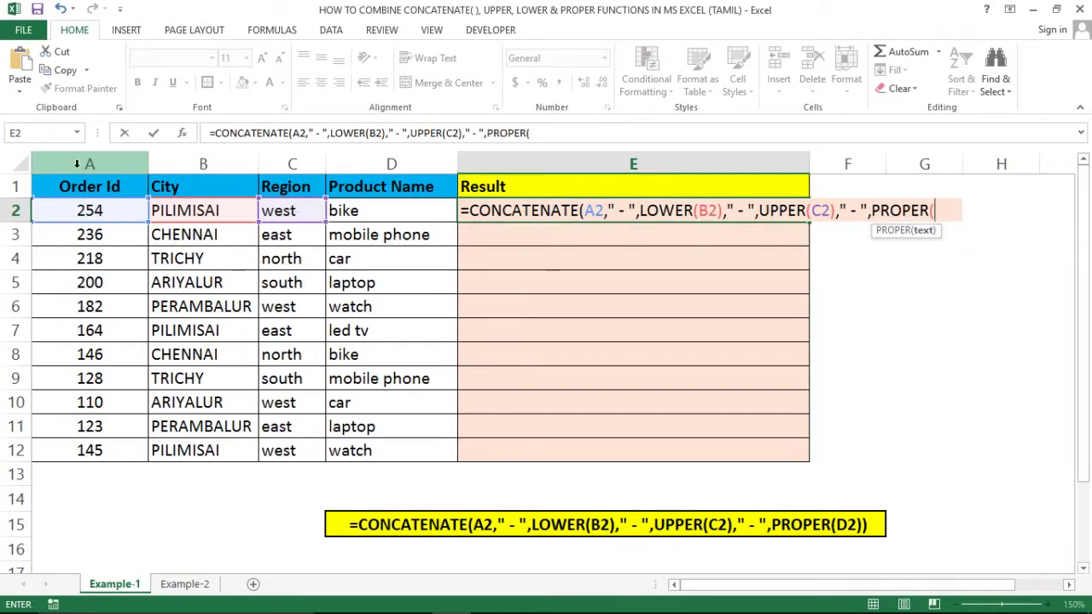
{"action": "left_click", "coordinate": [345, 214]}
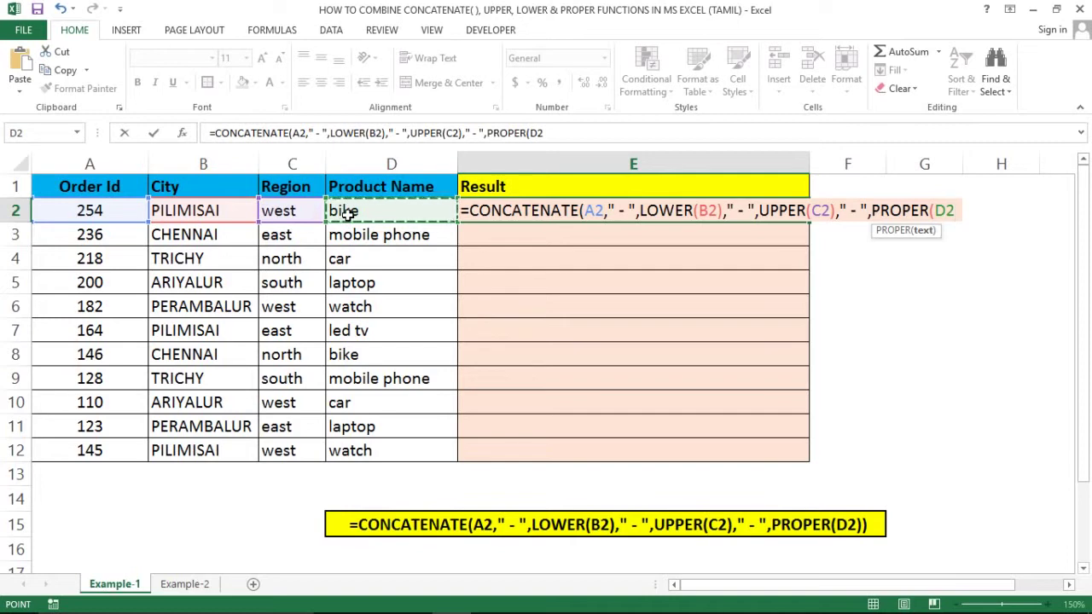
{"action": "type", "text": "))"}
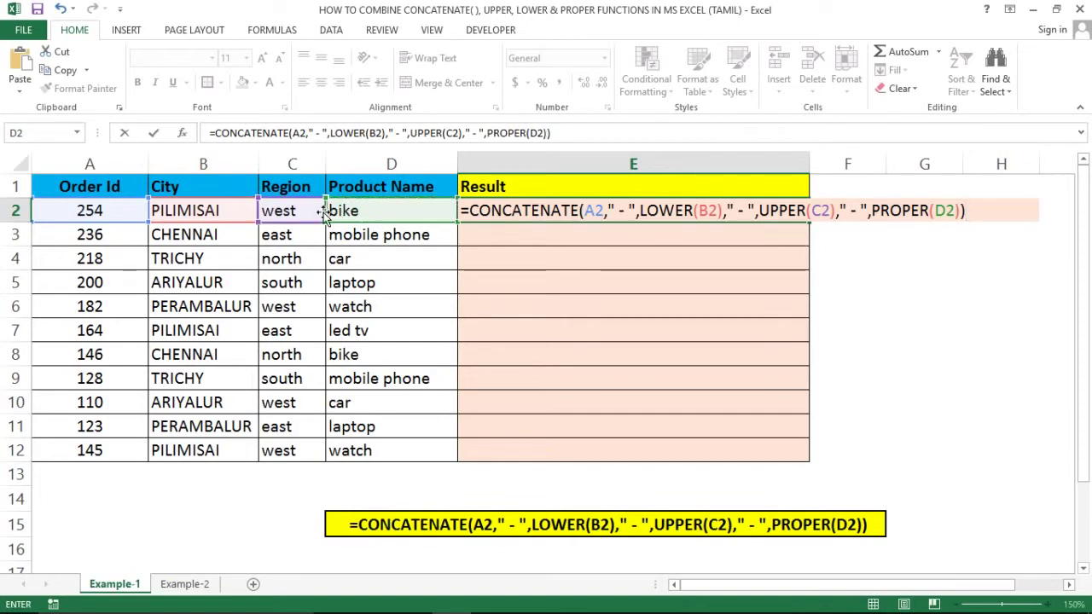
{"action": "left_click_drag", "start_coordinate": [694, 211], "coordinate": [718, 211]}
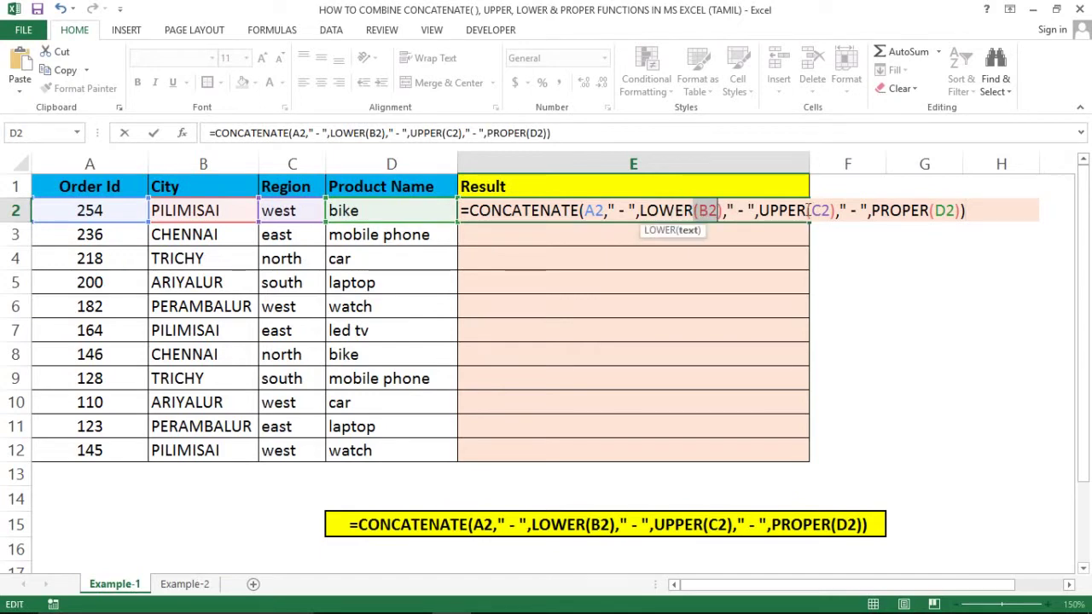
{"action": "left_click_drag", "start_coordinate": [806, 209], "coordinate": [837, 212]}
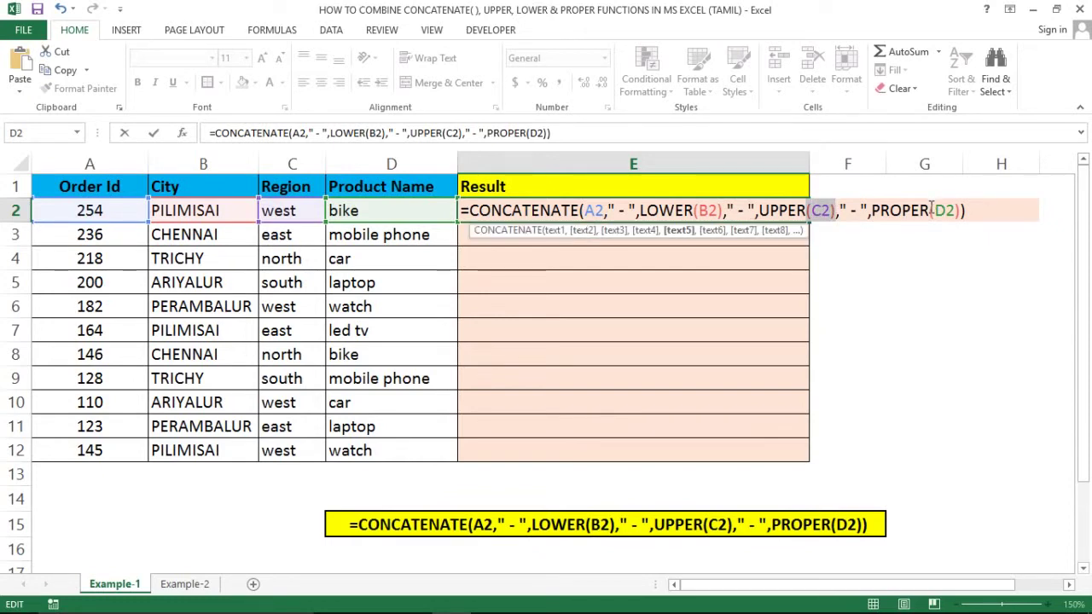
{"action": "left_click_drag", "start_coordinate": [930, 210], "coordinate": [961, 210]}
{"action": "left_click", "coordinate": [965, 210]}
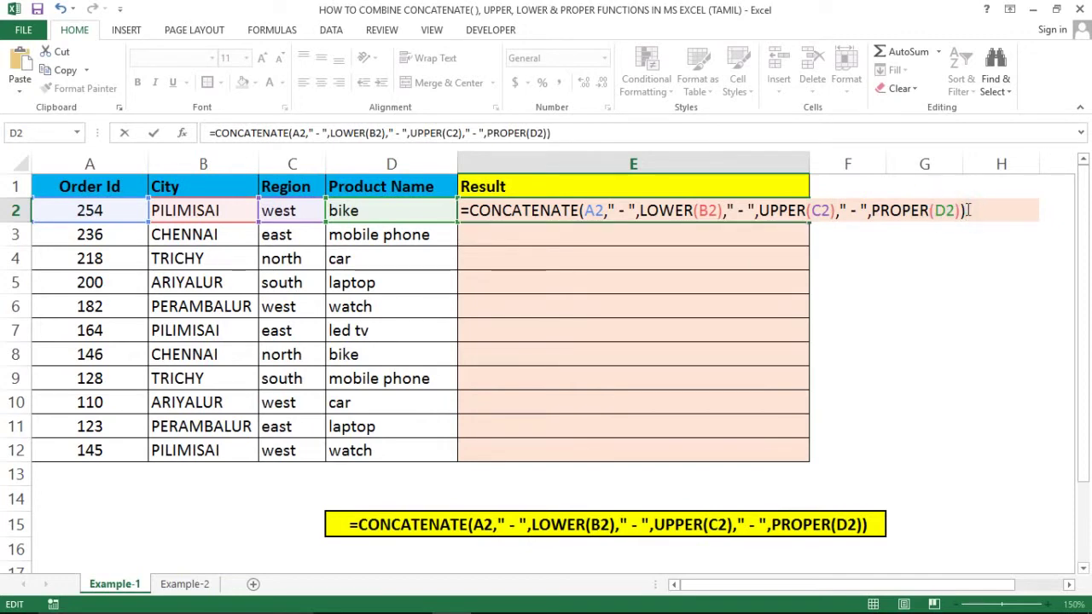
{"action": "left_click_drag", "start_coordinate": [966, 210], "coordinate": [961, 209]}
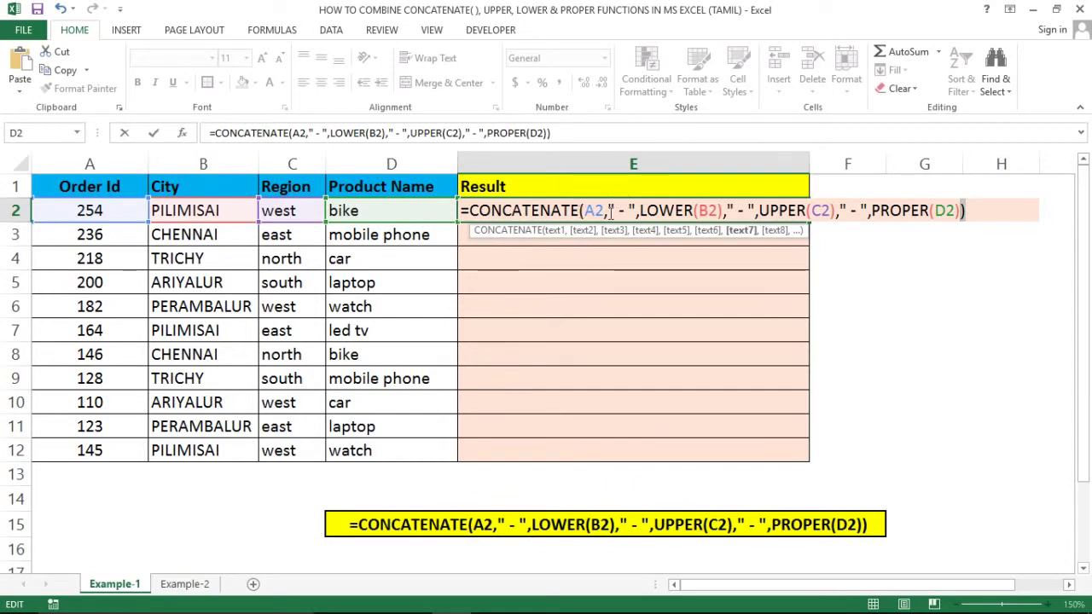
{"action": "key", "text": "Return"}
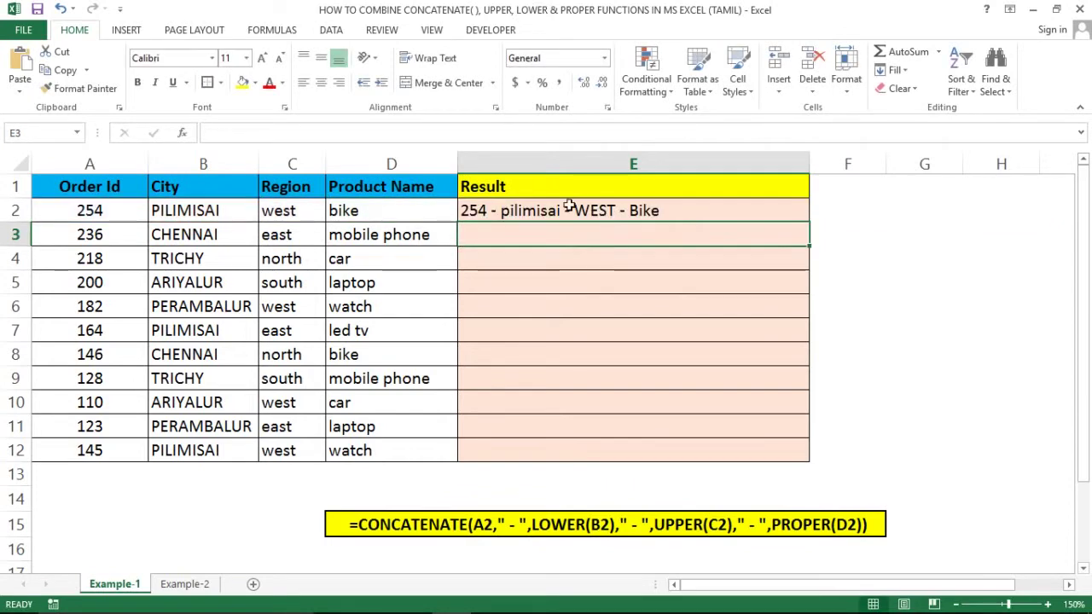
Fill the CONCATENATE formula from E2 down through E12
{"action": "left_click", "coordinate": [582, 210]}
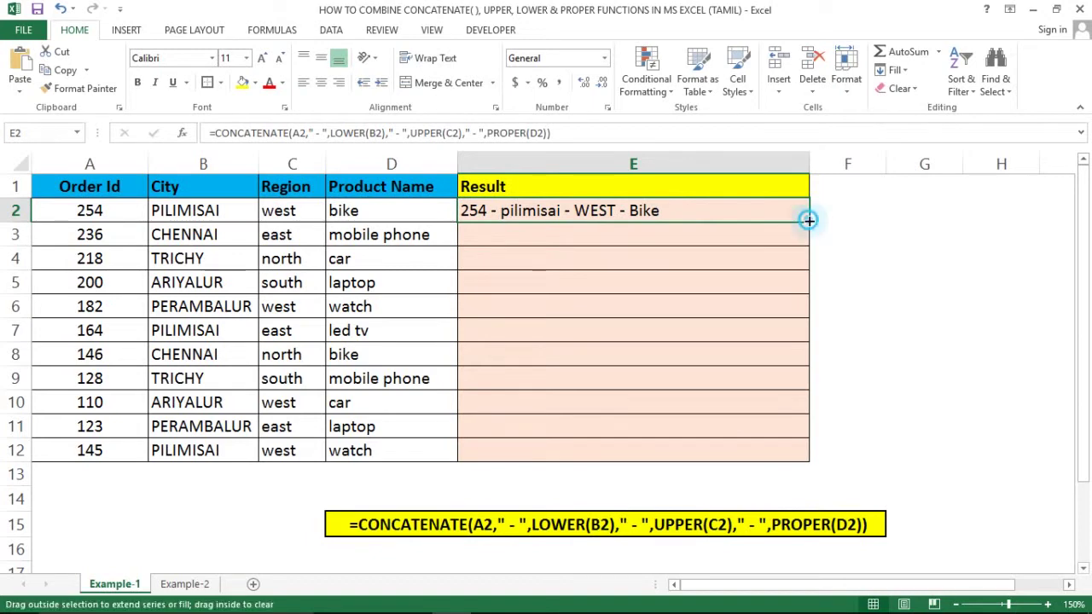
{"action": "double_click", "coordinate": [808, 222]}
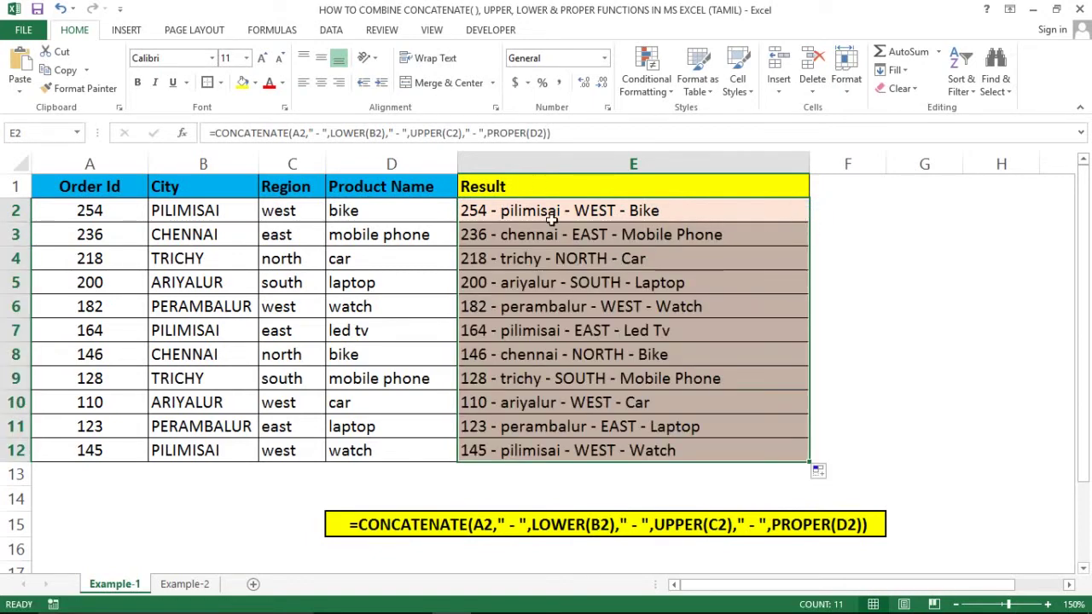
{"action": "left_click", "coordinate": [515, 231]}
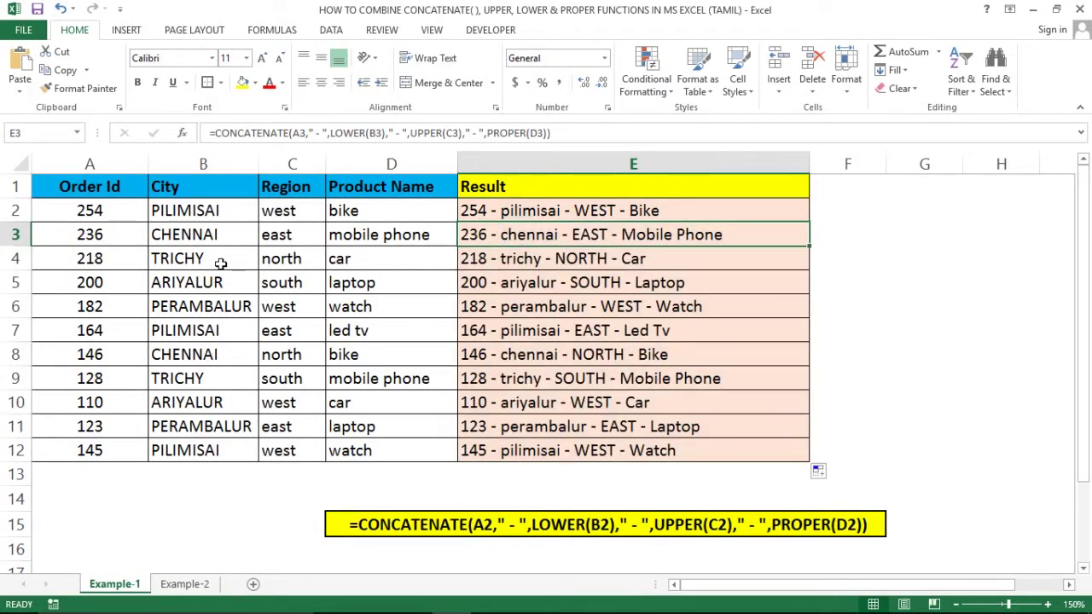
Examine the LOWER, UPPER and PROPER parts of E2's CONCATENATE formula against the source data, leaving the formula as it is
{"action": "left_click", "coordinate": [175, 230]}
{"action": "left_click", "coordinate": [182, 209]}
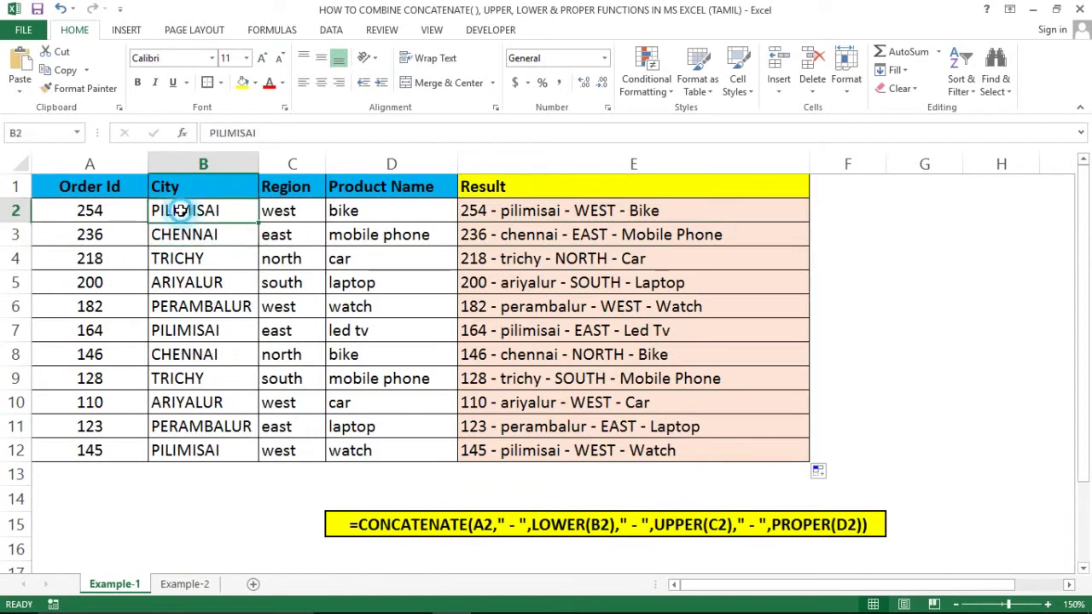
{"action": "left_click", "coordinate": [572, 211]}
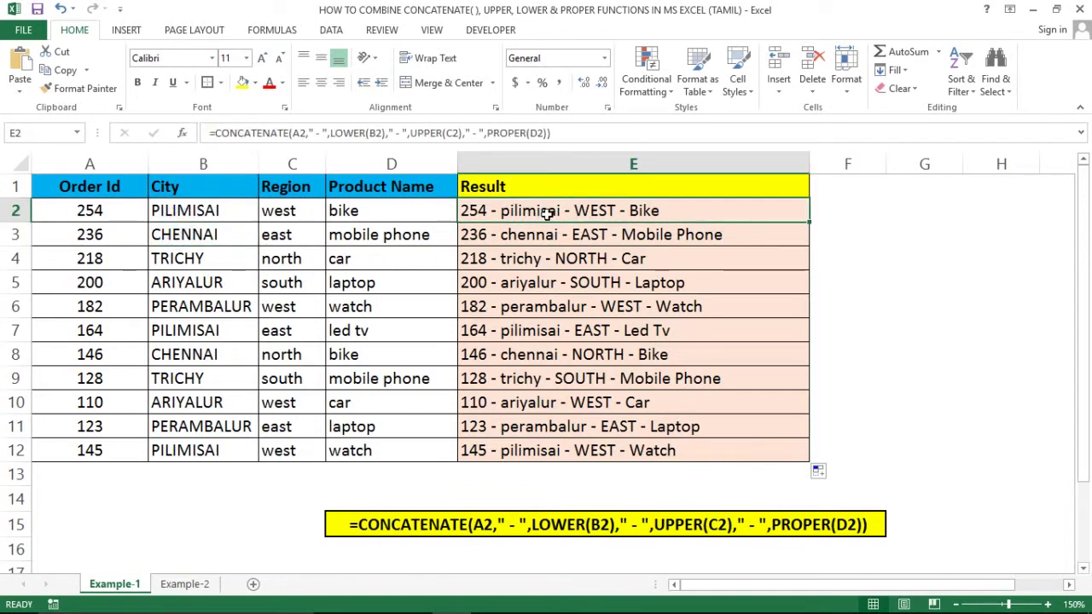
{"action": "double_click", "coordinate": [550, 212]}
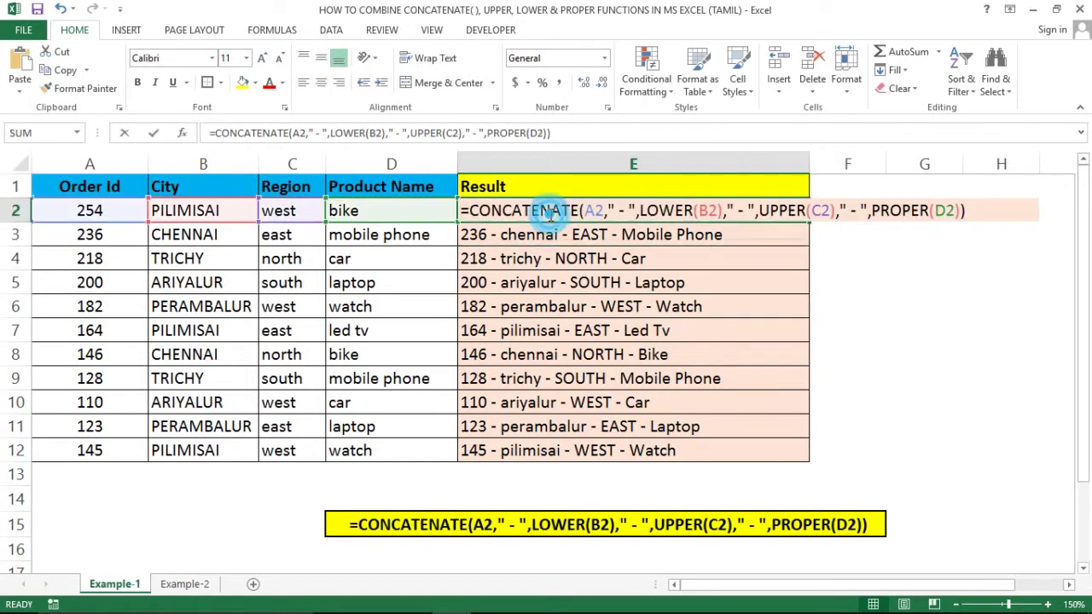
{"action": "left_click_drag", "start_coordinate": [640, 210], "coordinate": [725, 212]}
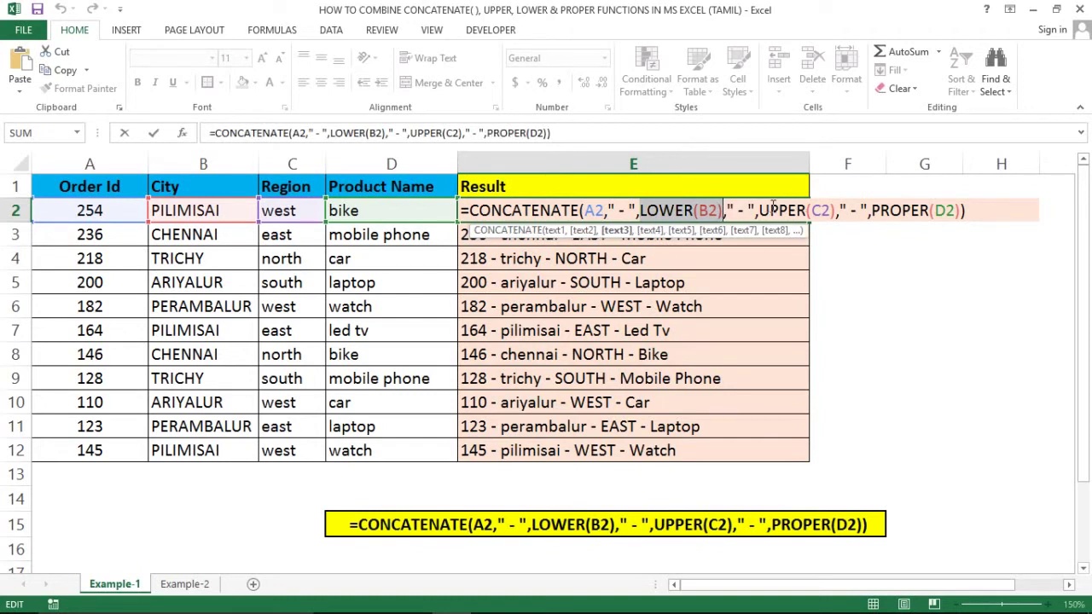
{"action": "left_click_drag", "start_coordinate": [759, 209], "coordinate": [963, 209]}
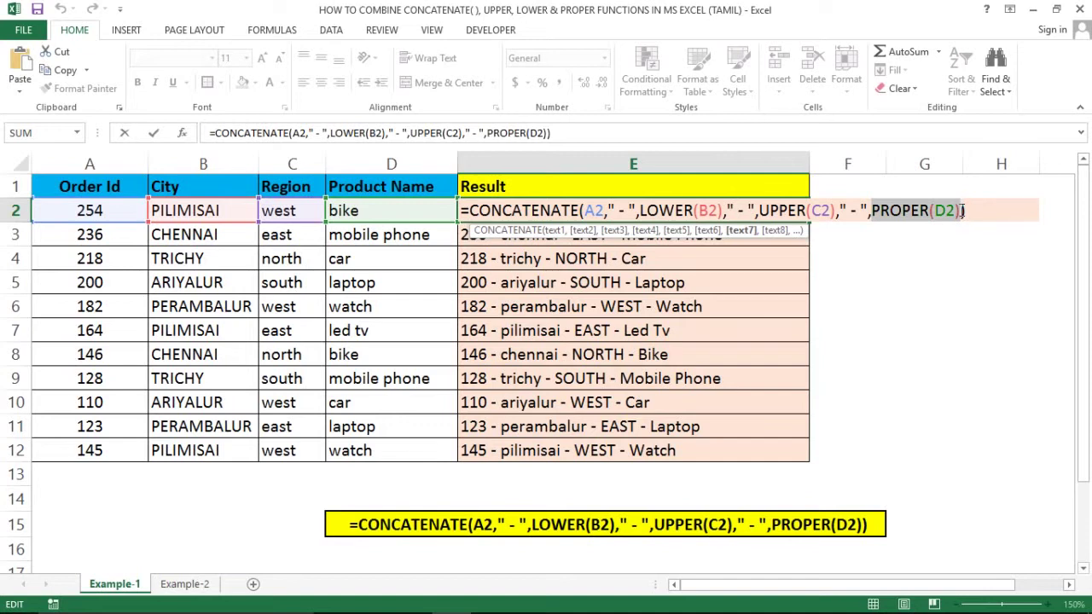
{"action": "key", "text": "Escape"}
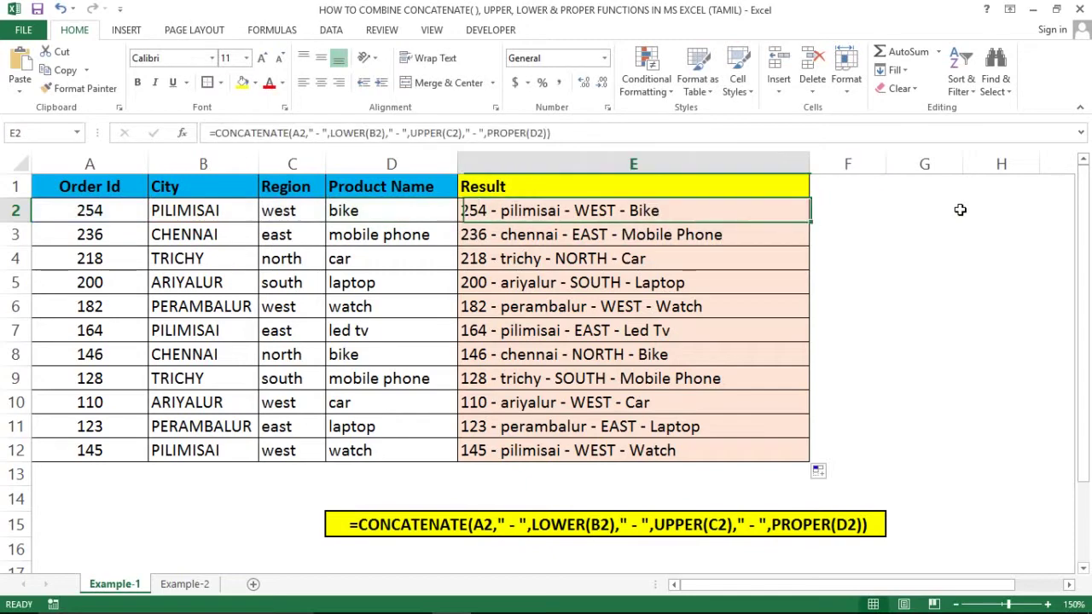
{"action": "key", "text": "ctrl+shift+Down"}
{"action": "key", "text": "Right"}
{"action": "key", "text": "Left"}
{"action": "key", "text": "Left"}
{"action": "key", "text": "Right"}
Clear the existing results from E2:E12 on the Example-2 sheet
{"action": "left_click", "coordinate": [183, 584]}
{"action": "left_click", "coordinate": [508, 209]}
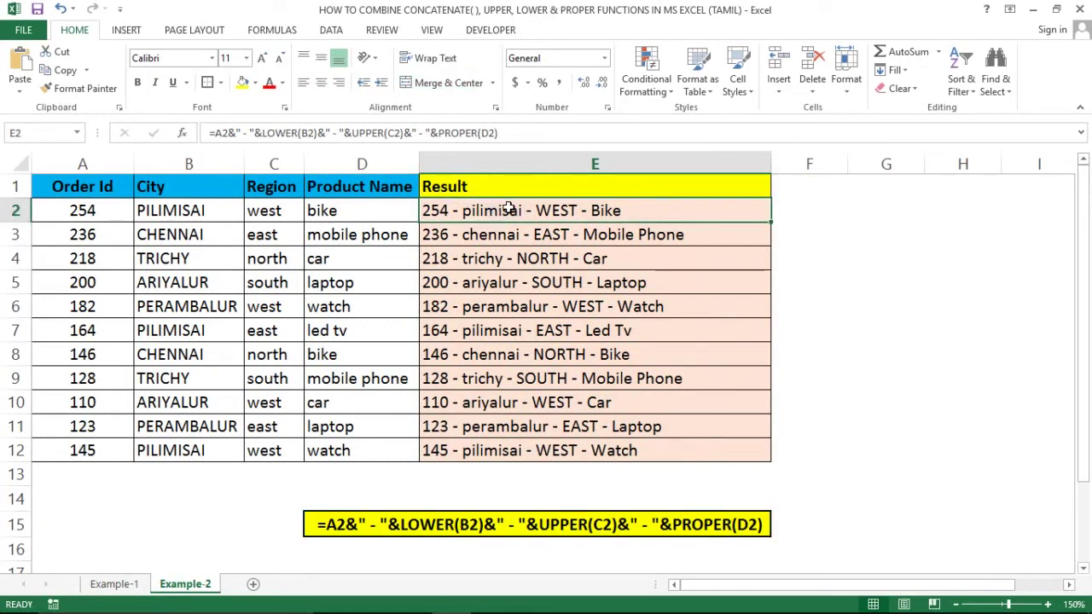
{"action": "key", "text": "ctrl+shift+Down"}
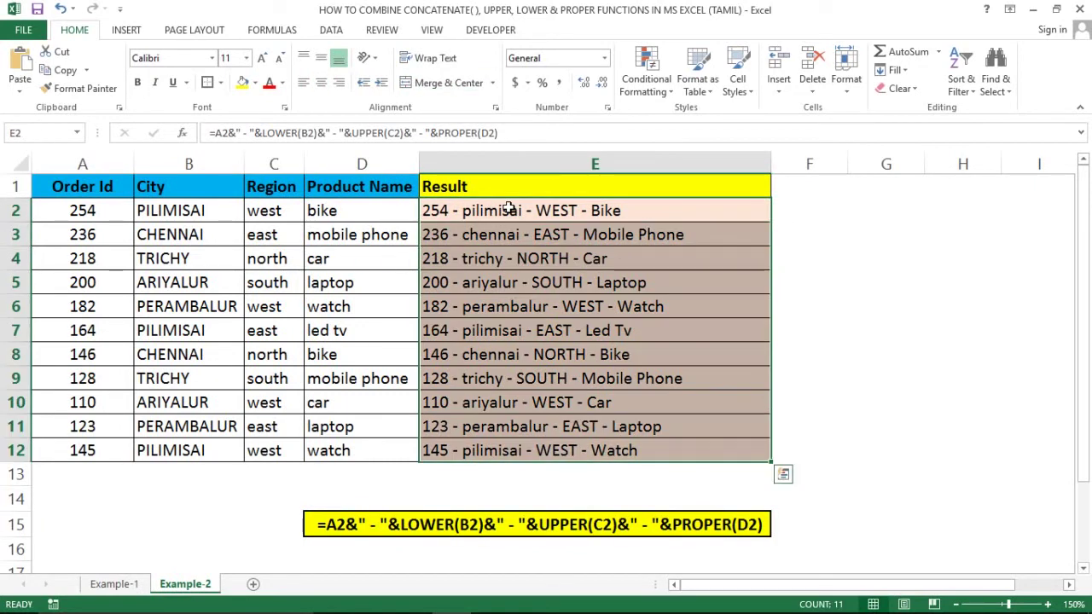
{"action": "key", "text": "Delete"}
{"action": "key", "text": "Right"}
{"action": "key", "text": "Left"}
{"action": "key", "text": "Left"}
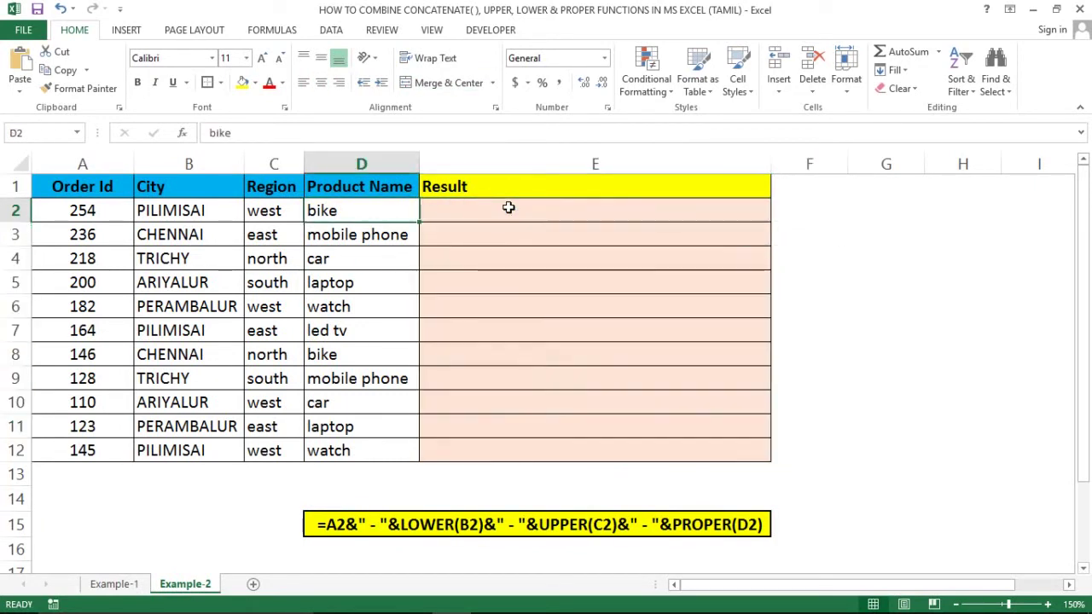
{"action": "key", "text": "ctrl+Down"}
{"action": "key", "text": "Down"}
{"action": "key", "text": "Down"}
{"action": "key", "text": "Down"}
{"action": "key", "text": "ctrl+Up"}
{"action": "key", "text": "ctrl+Up"}
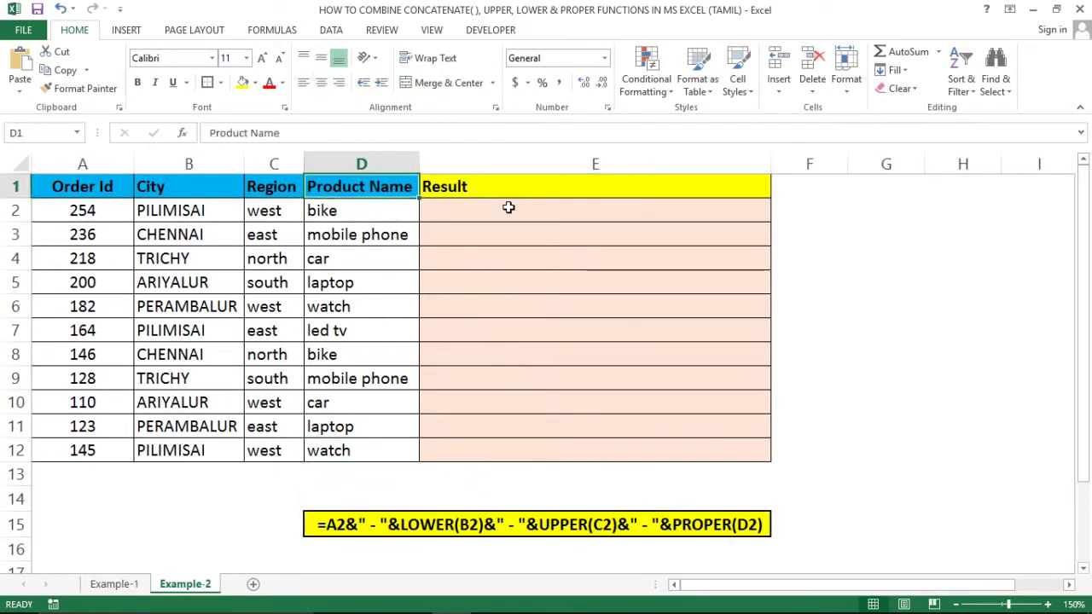
Start a formula in E2 without CONCATENATE, using a direct reference to A2 as its first part
{"action": "key", "text": "Right"}
{"action": "key", "text": "Down"}
{"action": "type", "text": "=conc"}
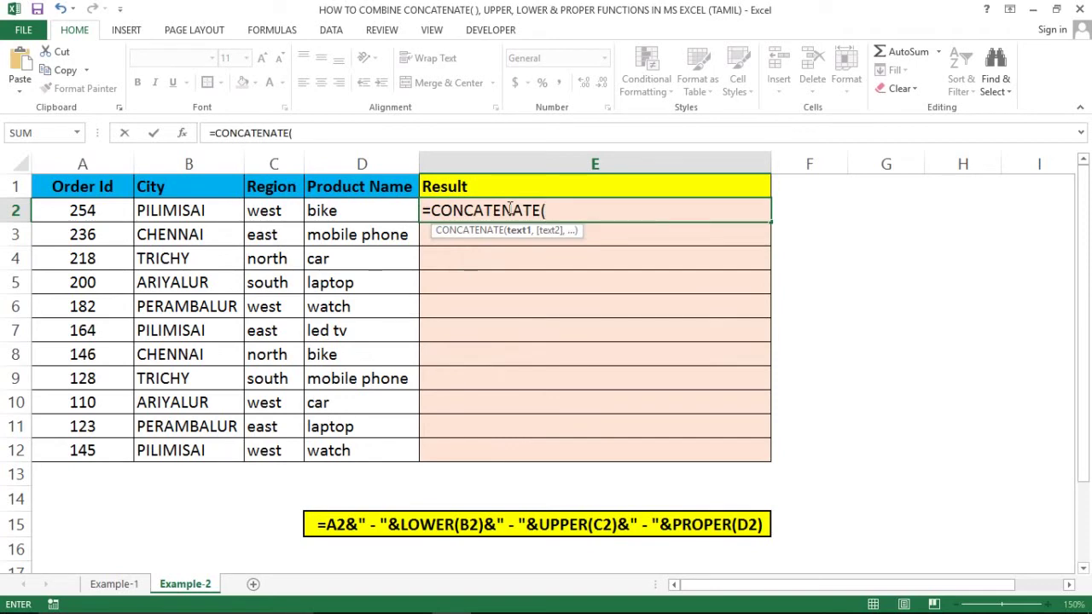
{"action": "key", "text": "Escape"}
{"action": "type", "text": "="}
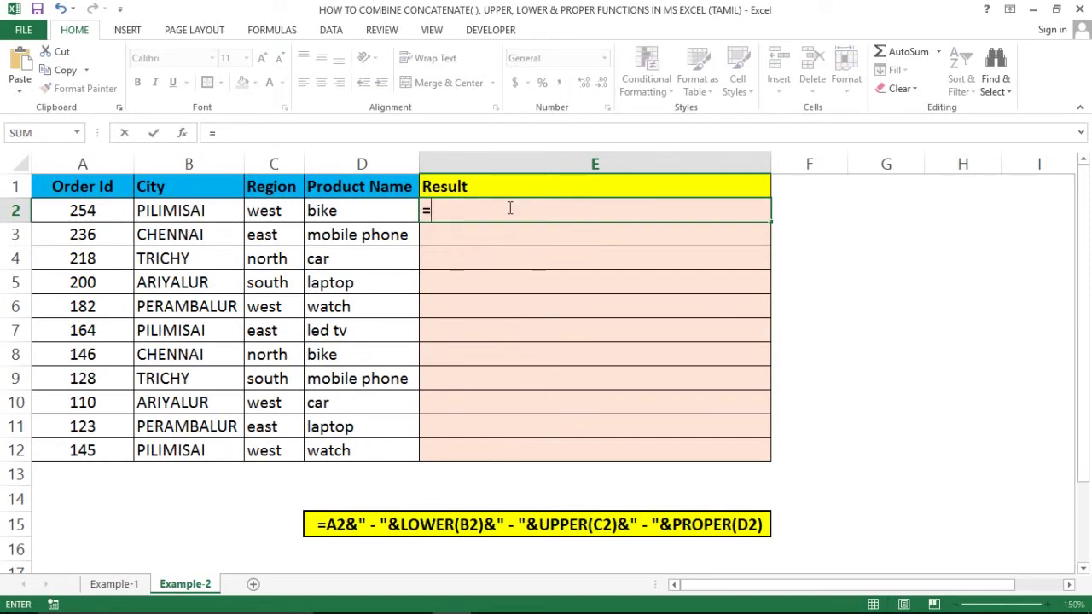
{"action": "key", "text": "Left"}
{"action": "key", "text": "Left"}
{"action": "key", "text": "Left"}
{"action": "key", "text": "Left"}
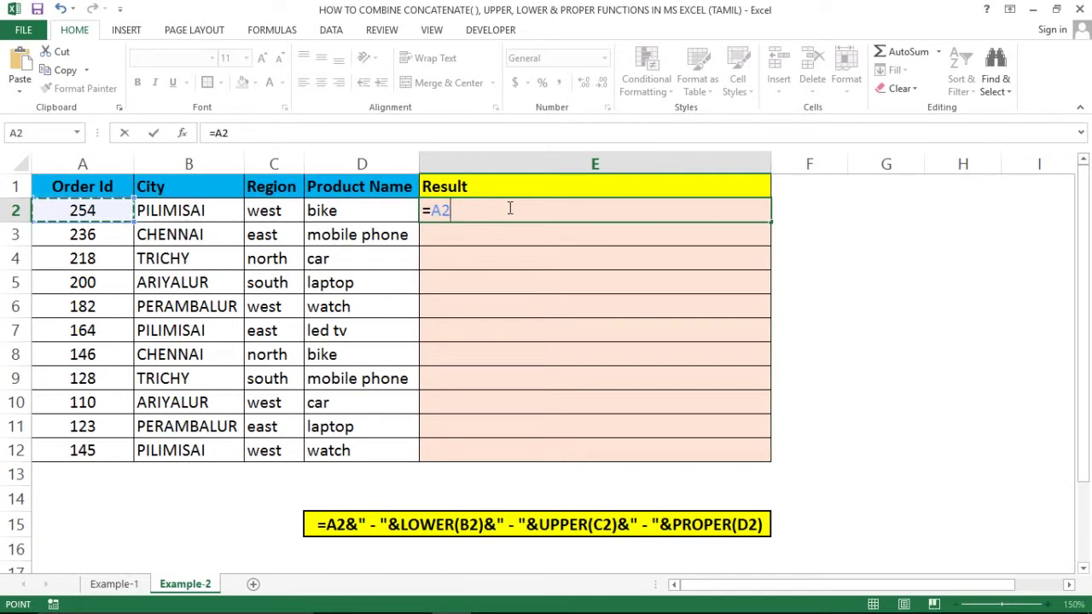
Extend E2's formula using ampersands with a " - " separator, LOWER(B2) and another " - " separator
{"action": "type", "text": "&"}
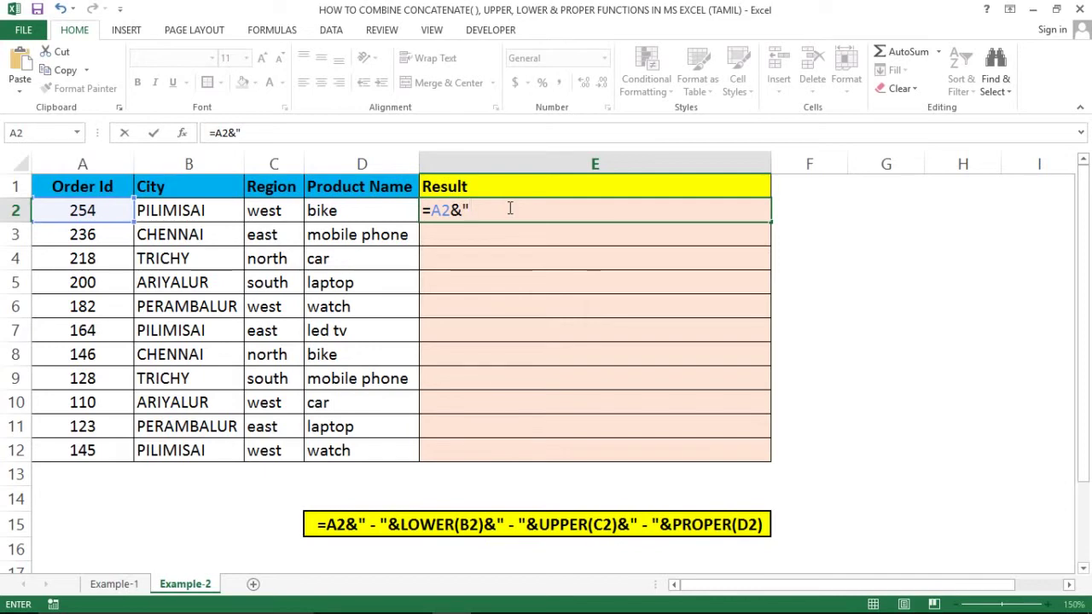
{"action": "type", "text": "\"&"}
{"action": "type", "text": "lower"}
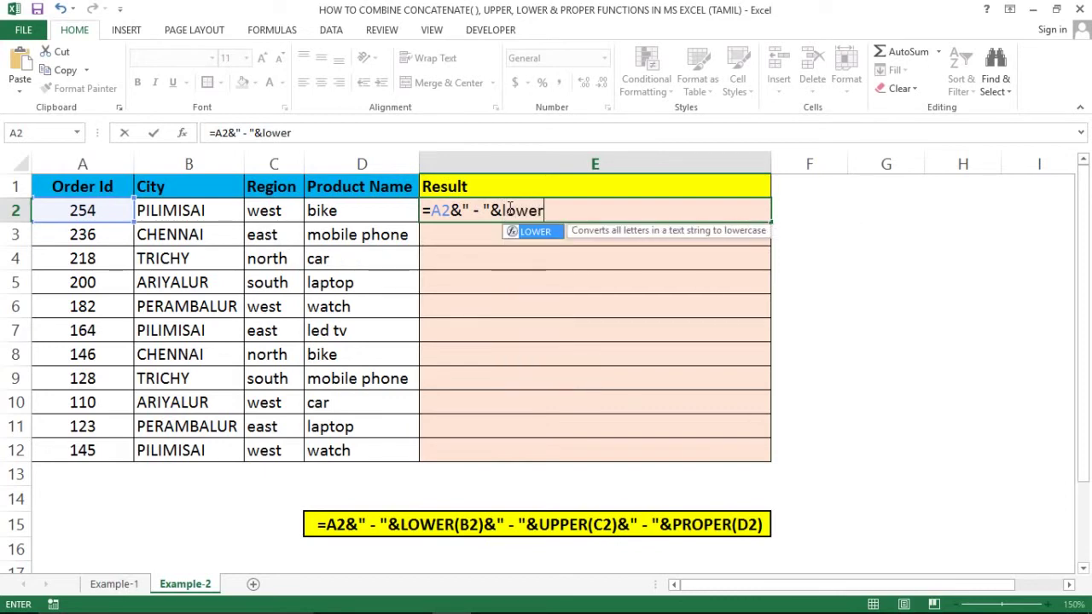
{"action": "key", "text": "Tab"}
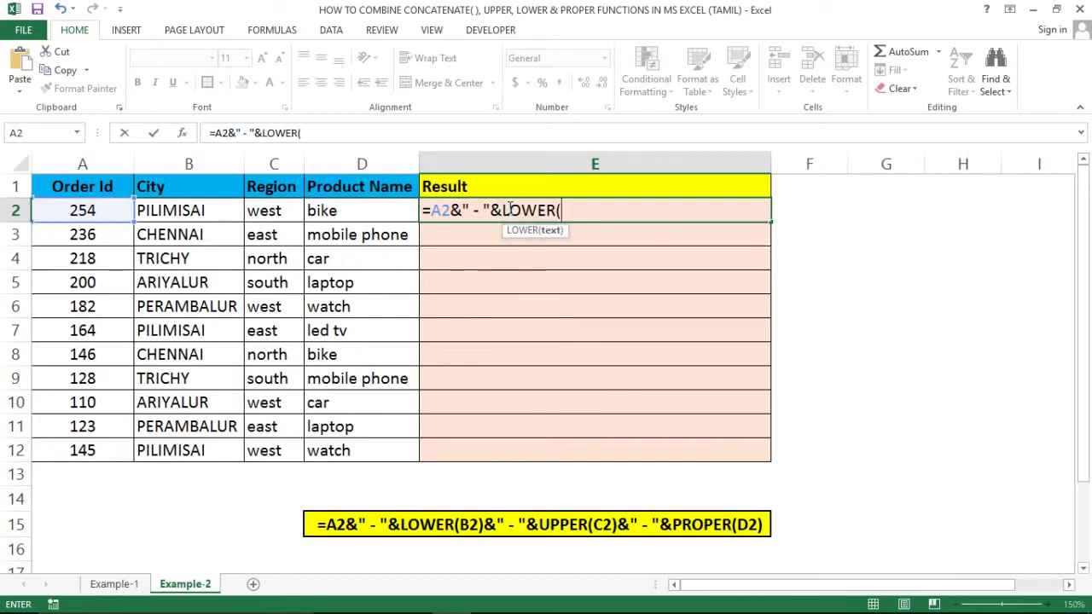
{"action": "left_click", "coordinate": [224, 205]}
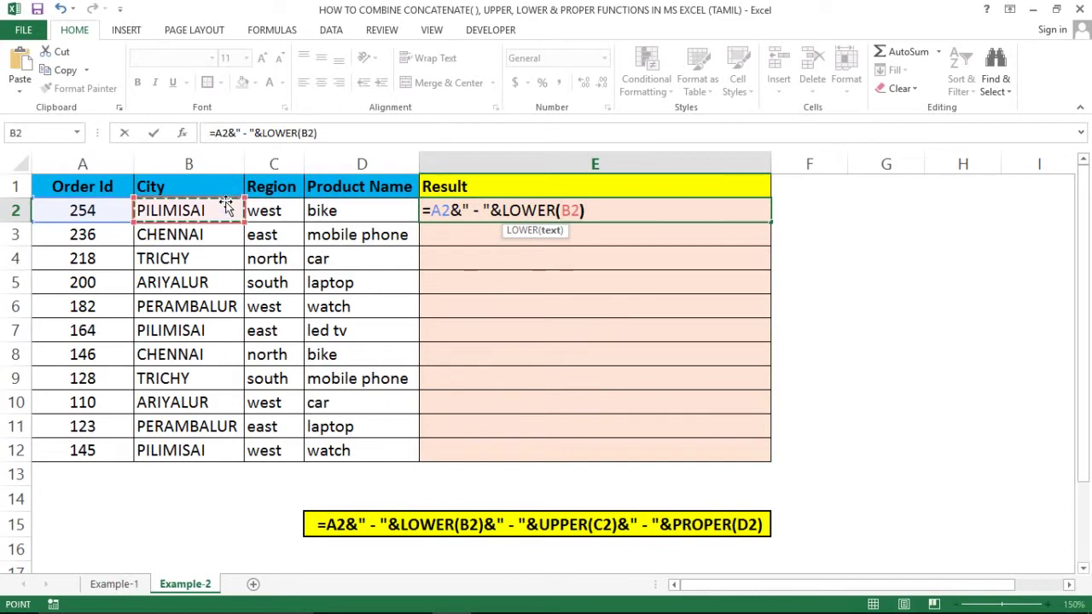
{"action": "type", "text": ")&\" -"}
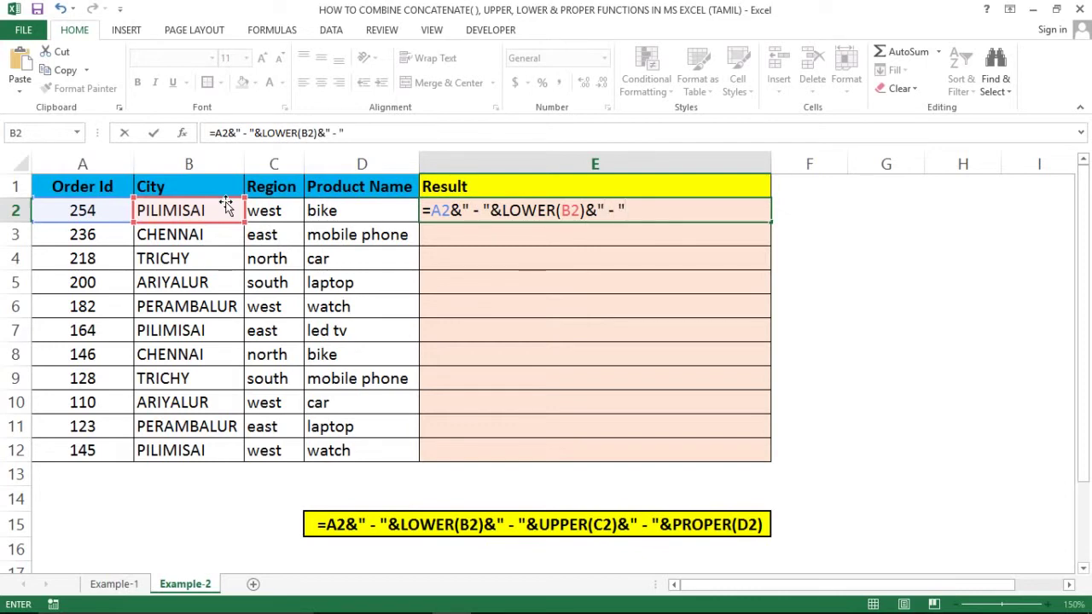
Join UPPER(C2) to E2's formula with an ampersand
{"action": "type", "text": "\"&upe"}
{"action": "key", "text": "BackSpace"}
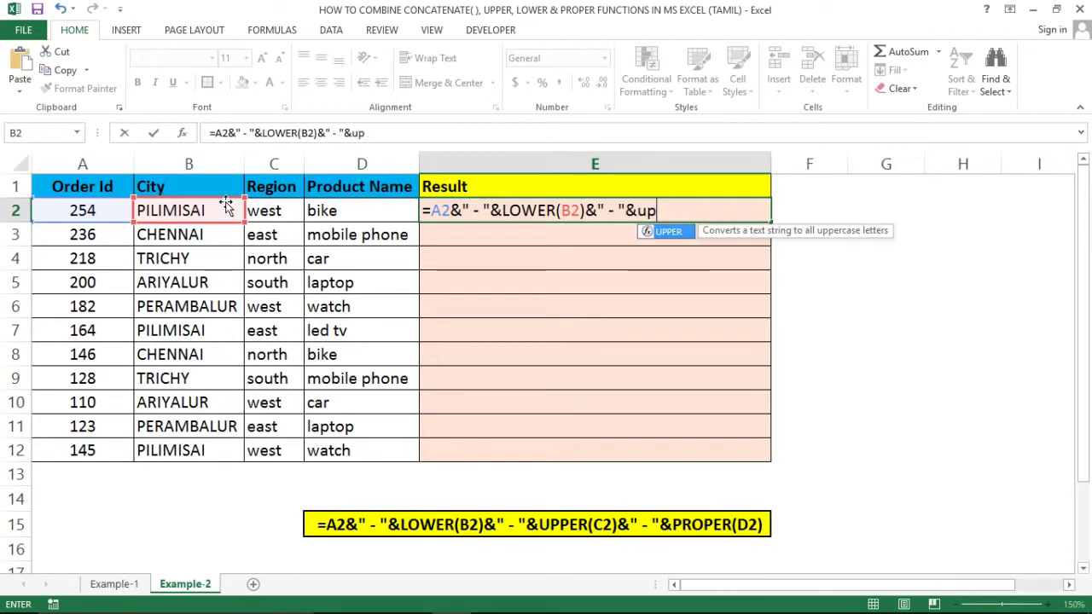
{"action": "type", "text": "p"}
{"action": "key", "text": "Tab"}
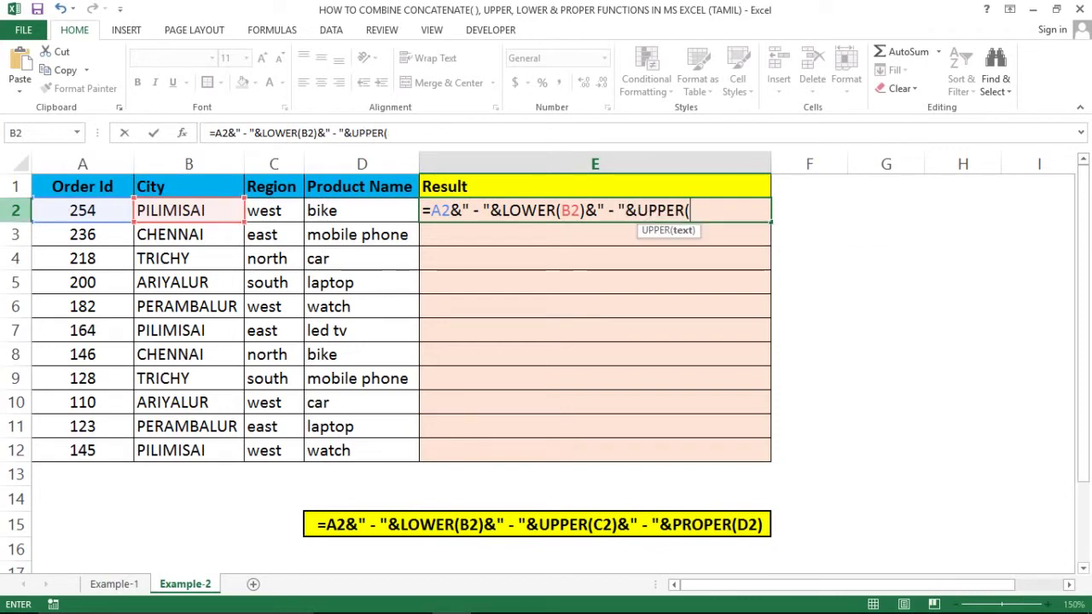
{"action": "left_click", "coordinate": [274, 206]}
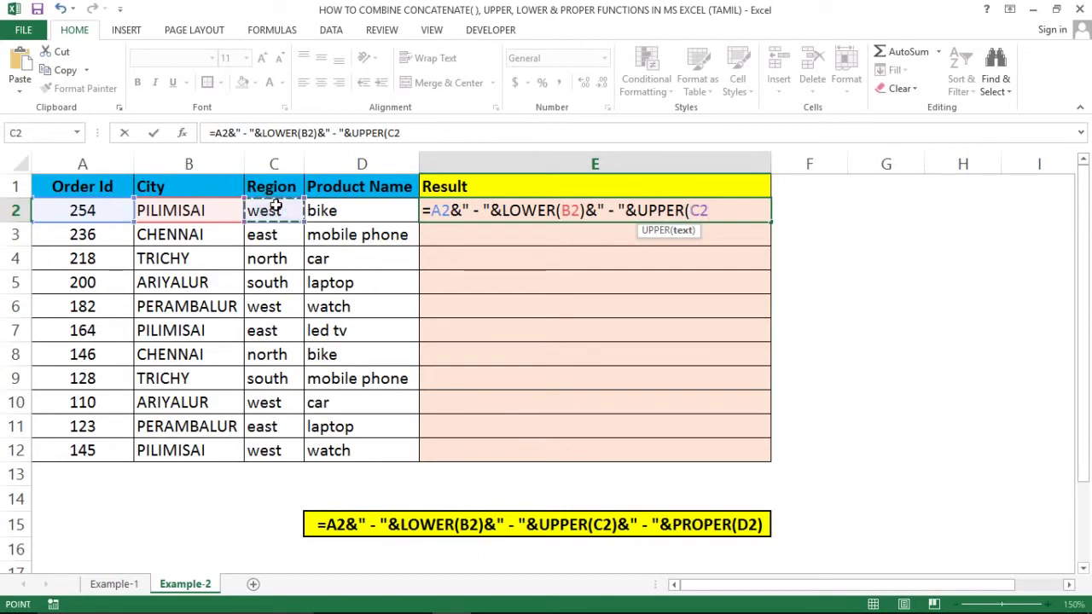
{"action": "type", "text": ")"}
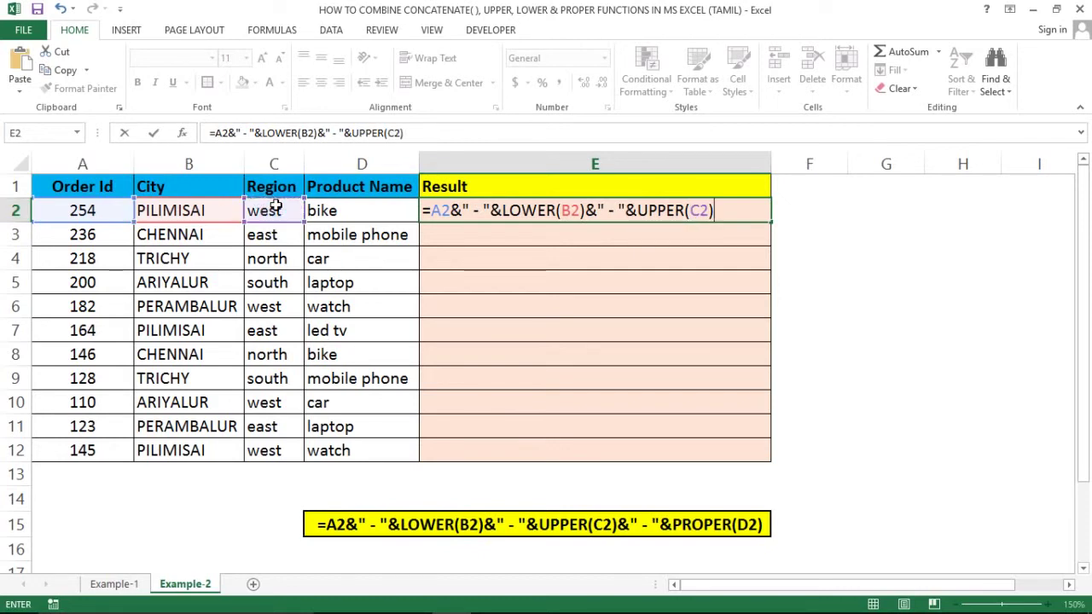
Complete E2's formula with an ampersand-joined " - " separator and PROPER(D2), and commit it
{"action": "type", "text": "&\""}
{"action": "type", "text": "- \"&"}
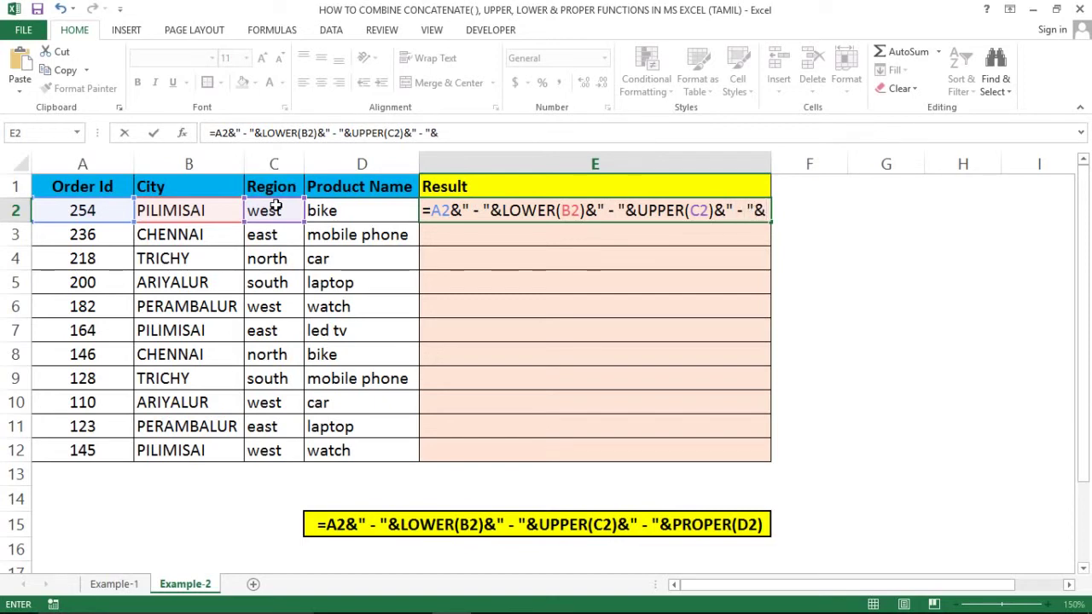
{"action": "type", "text": "proper"}
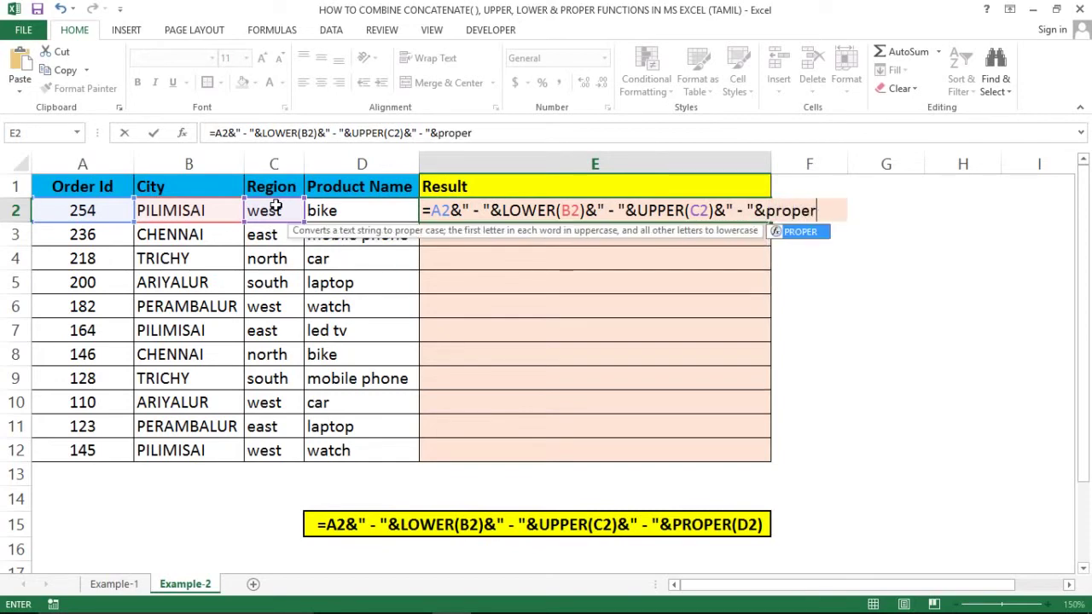
{"action": "key", "text": "Tab"}
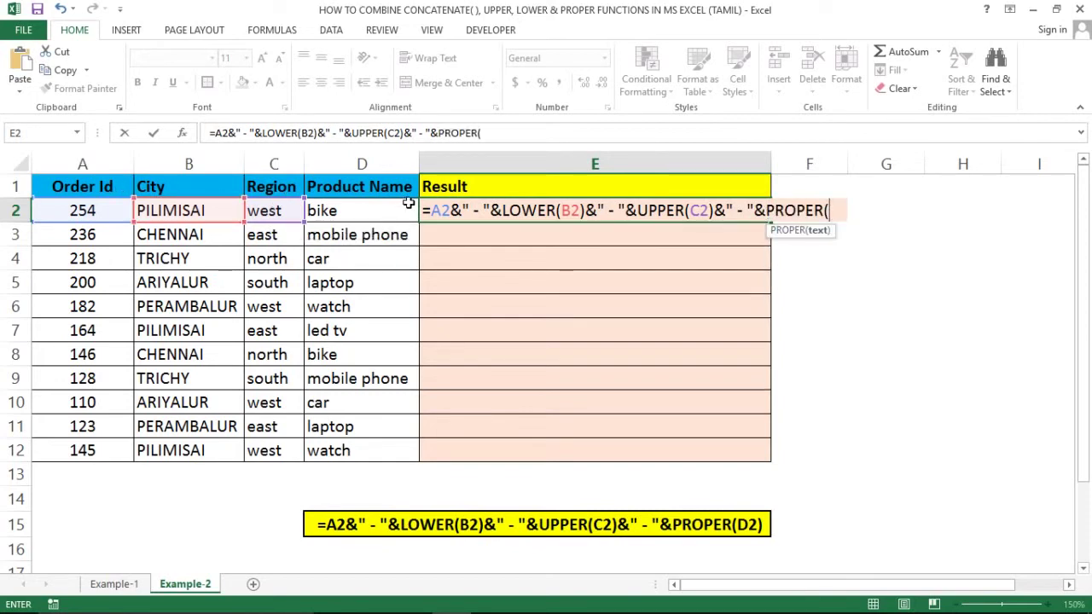
{"action": "left_click", "coordinate": [381, 203]}
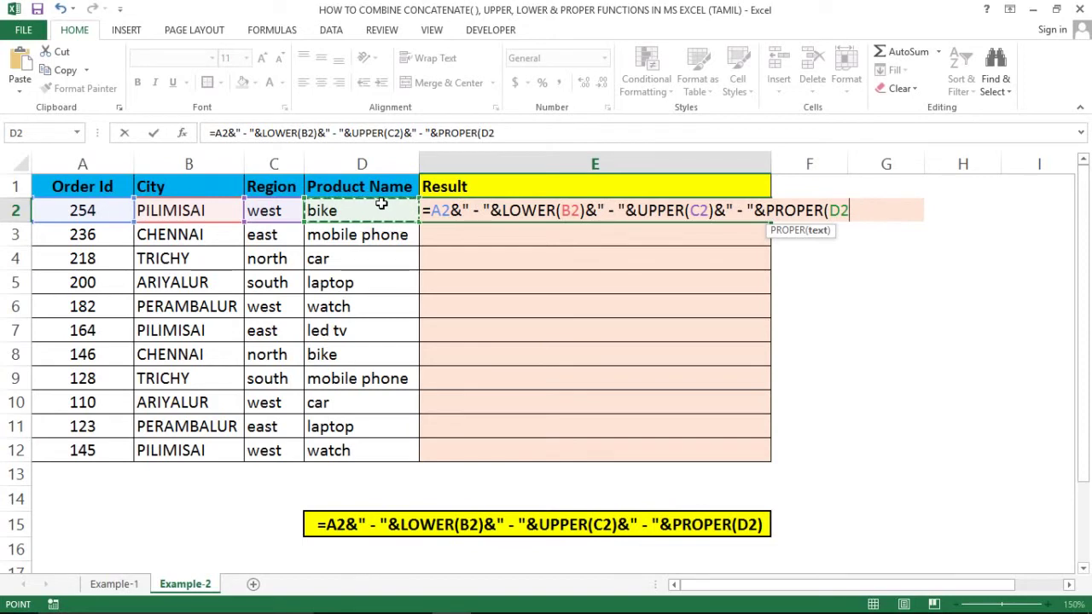
{"action": "type", "text": ")"}
{"action": "key", "text": "Return"}
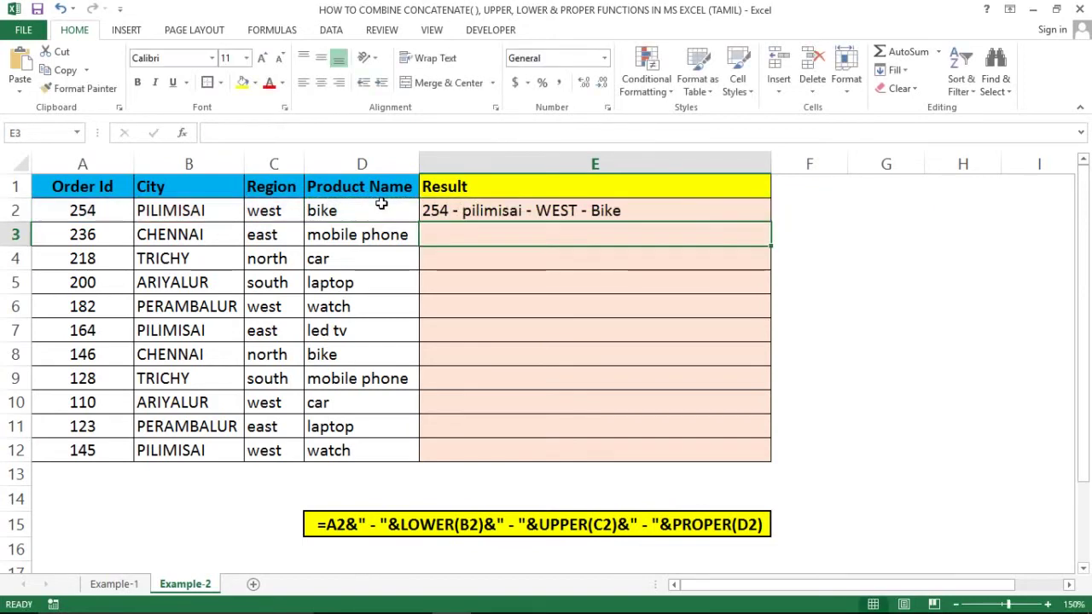
Fill the ampersand formula from E2 down through E12
{"action": "left_click", "coordinate": [512, 209]}
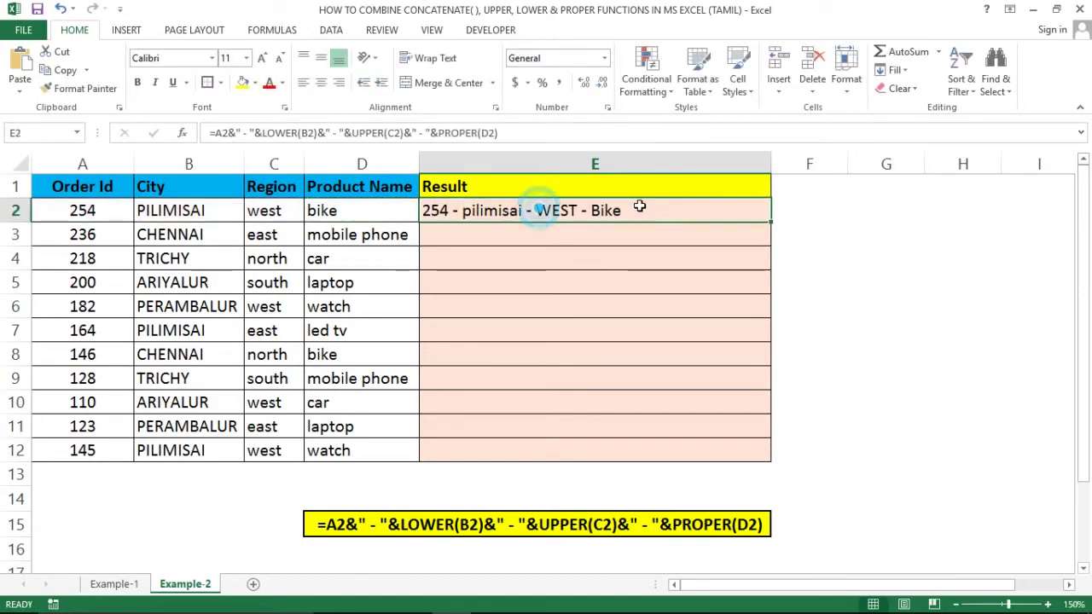
{"action": "double_click", "coordinate": [772, 222]}
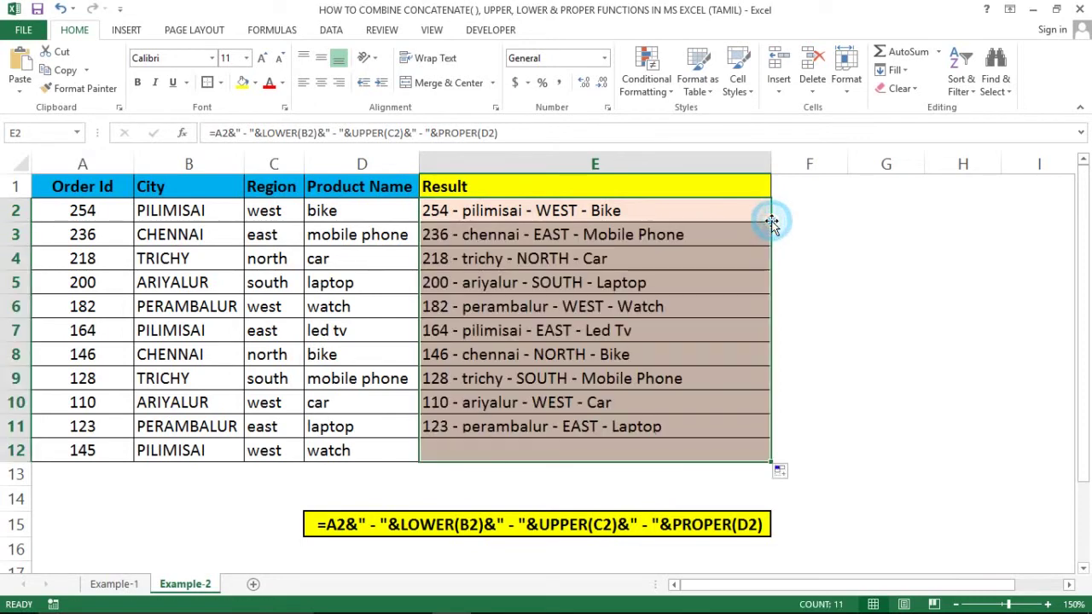
{"action": "left_click", "coordinate": [659, 233]}
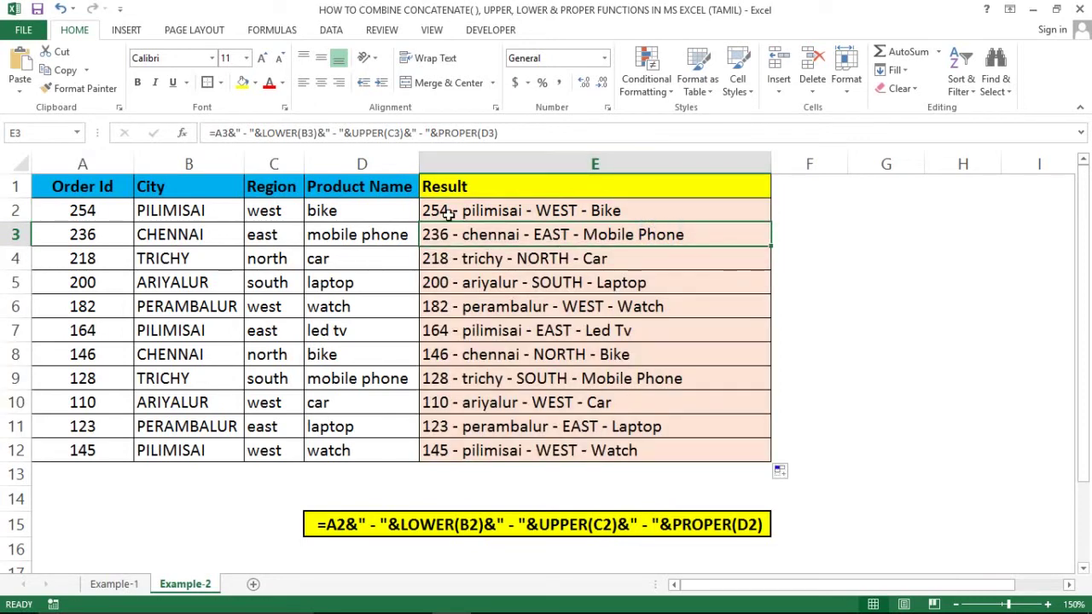
Compare the City, Region and Product Name columns with the joined text in the Result column
{"action": "left_click", "coordinate": [189, 164]}
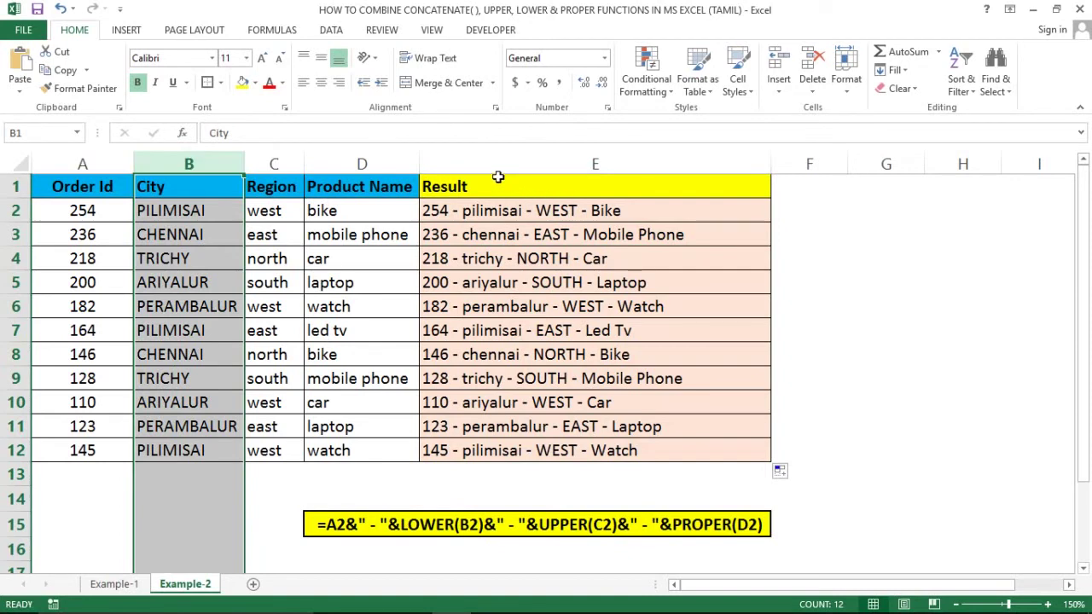
{"action": "left_click", "coordinate": [274, 164]}
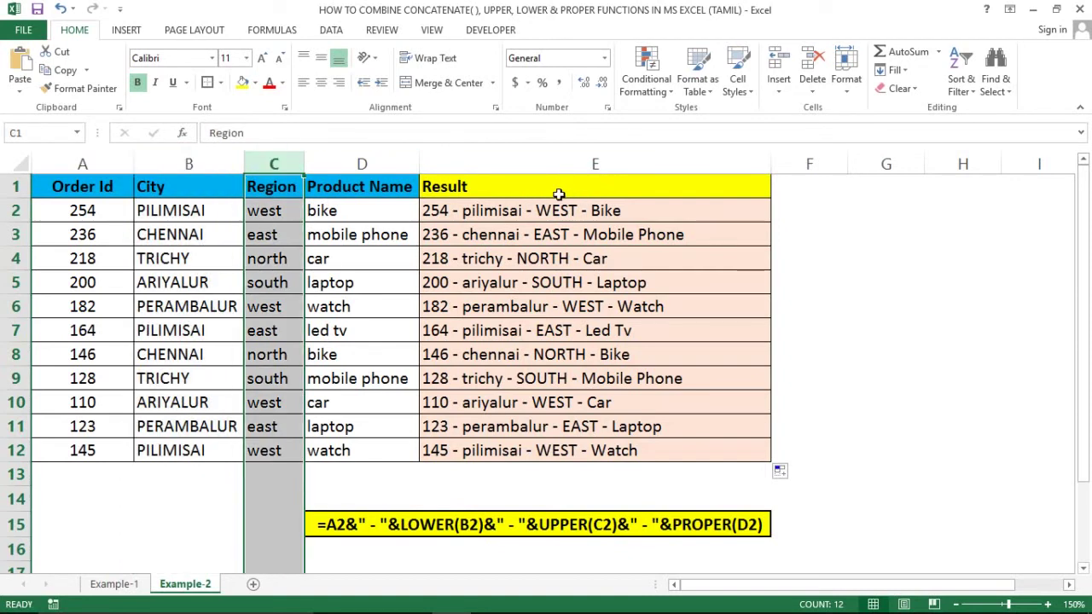
{"action": "left_click", "coordinate": [336, 163]}
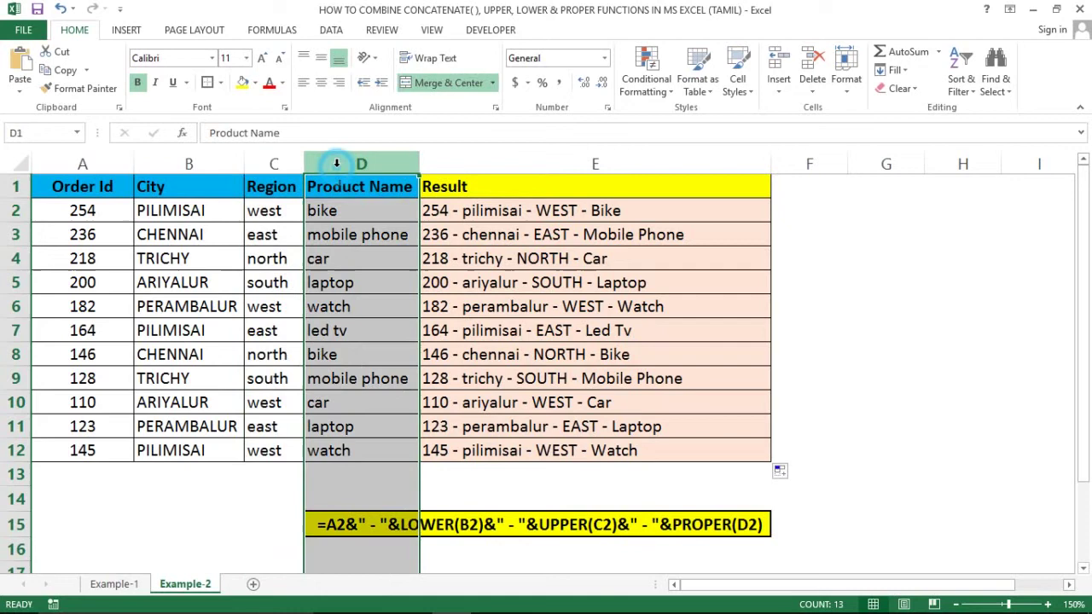
{"action": "left_click", "coordinate": [585, 212]}
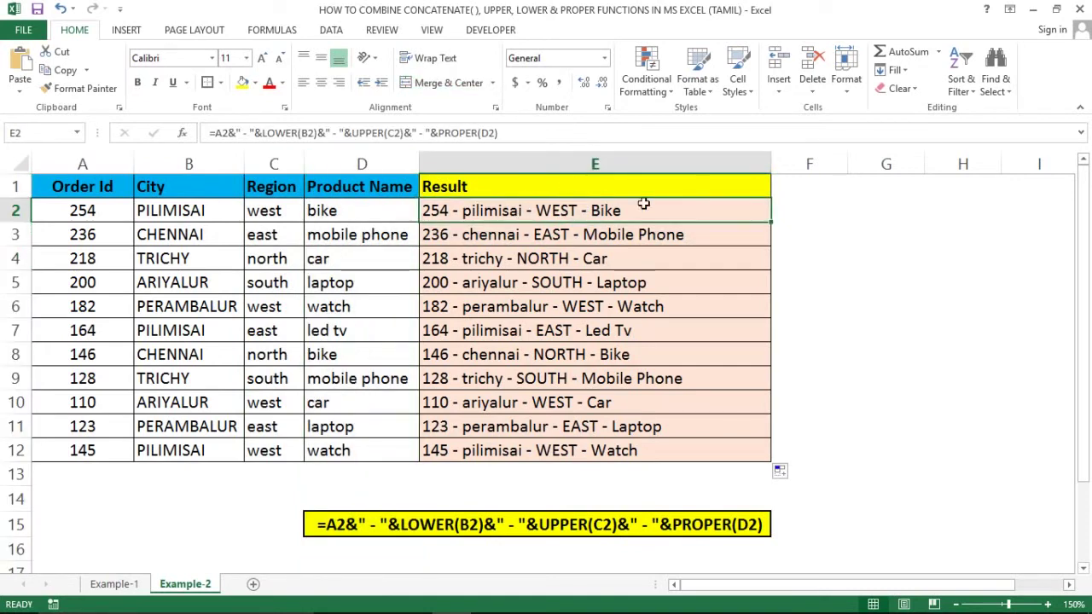
{"action": "left_click", "coordinate": [802, 208]}
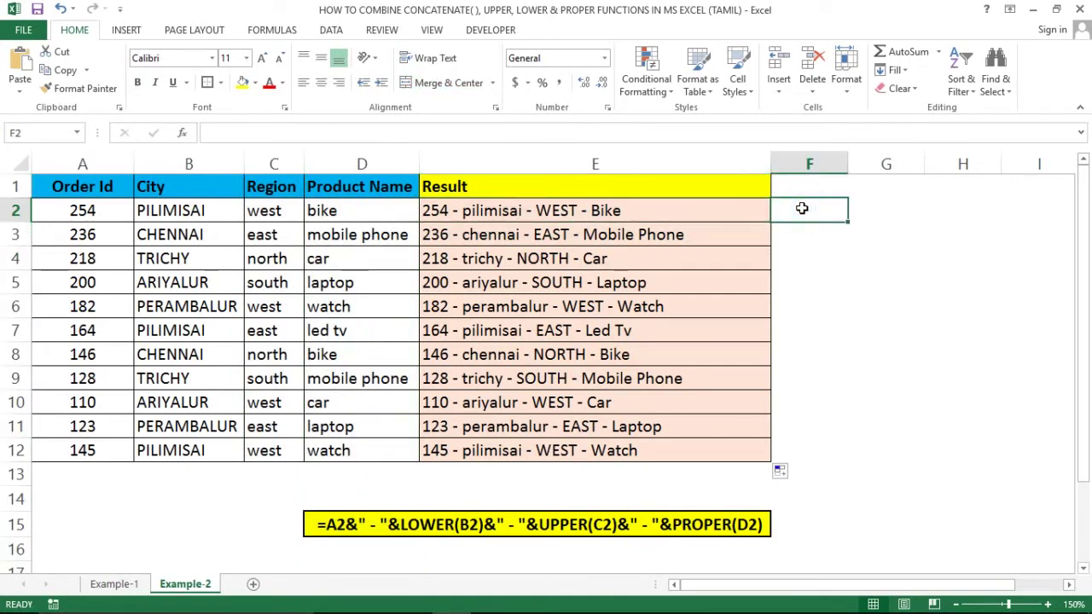
Enter =E2='Example-1'!E2 in F2 of Example-2 and fill it down through F12
{"action": "type", "text": "="}
{"action": "left_click", "coordinate": [643, 212]}
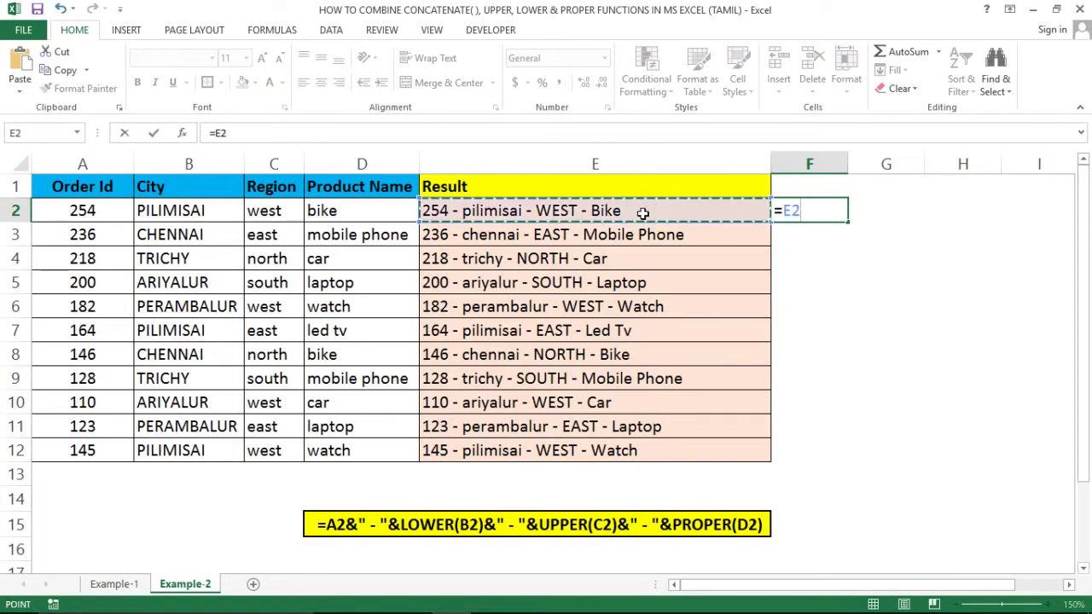
{"action": "type", "text": "="}
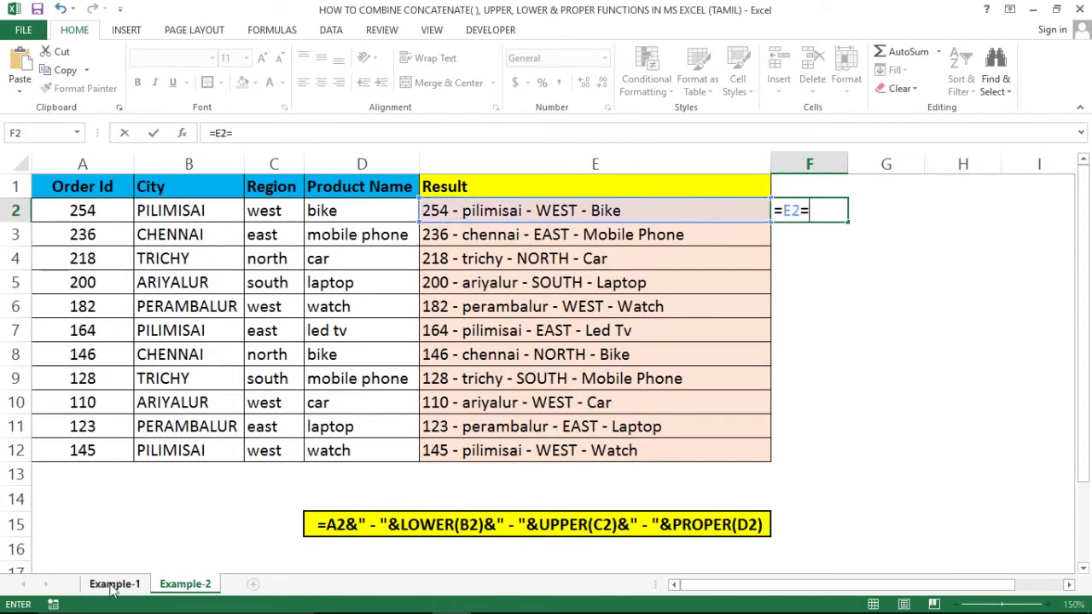
{"action": "left_click", "coordinate": [113, 583]}
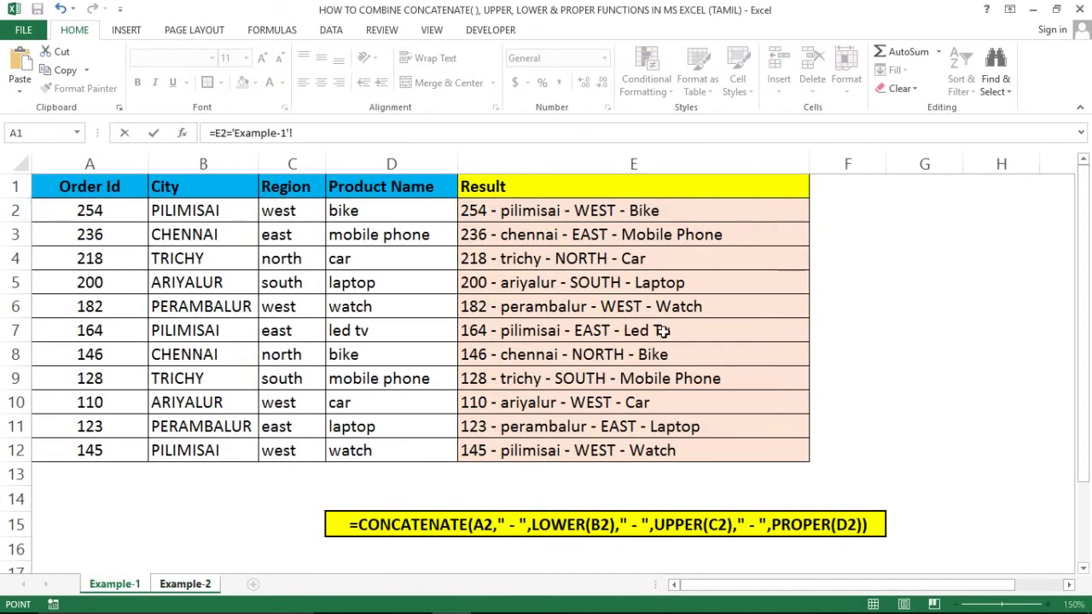
{"action": "left_click", "coordinate": [815, 206]}
{"action": "left_click", "coordinate": [738, 210]}
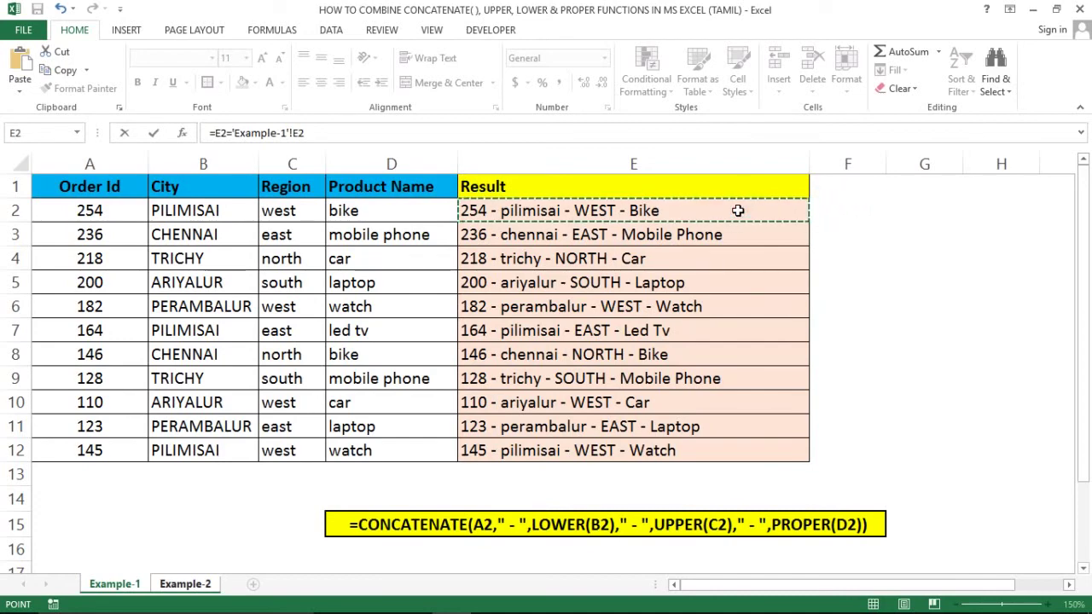
{"action": "key", "text": "Return"}
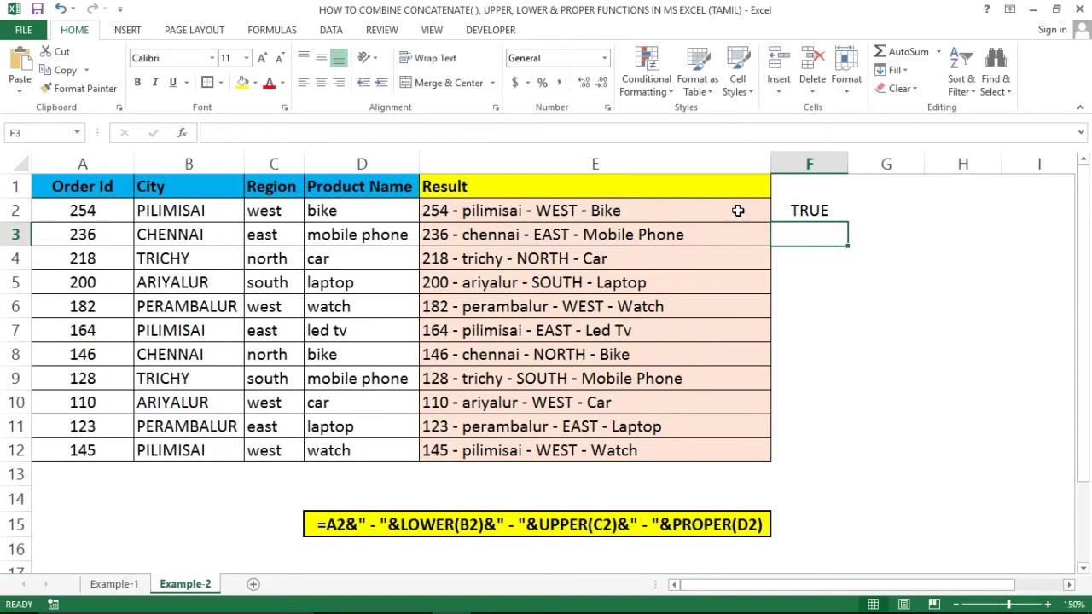
{"action": "left_click", "coordinate": [808, 211]}
{"action": "double_click", "coordinate": [848, 222]}
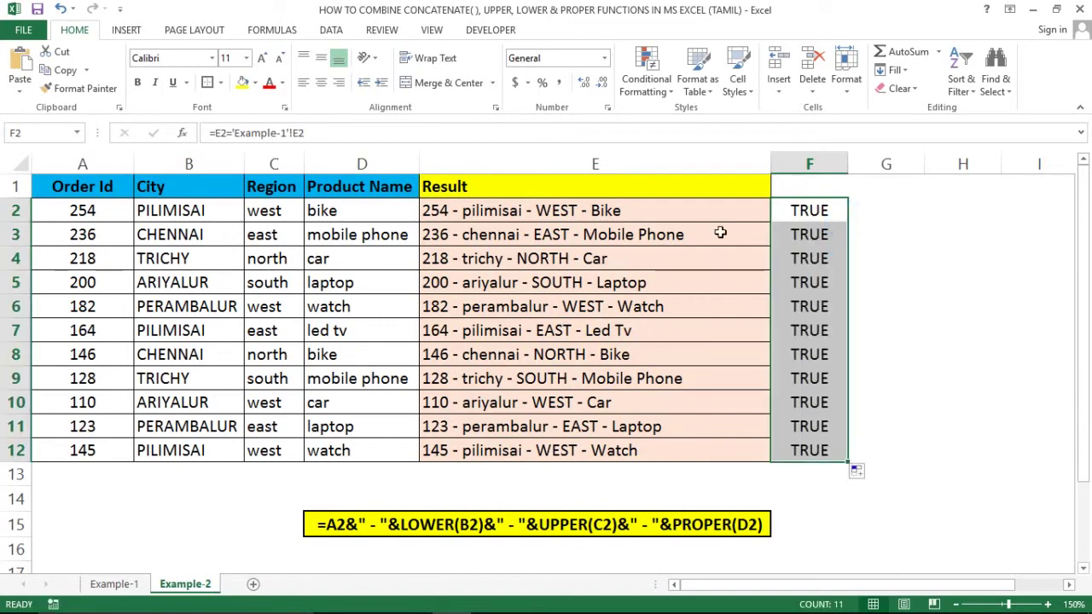
Compare the CONCATENATE results on Example-1 with the ampersand formula and its results on Example-2
{"action": "left_click", "coordinate": [107, 584]}
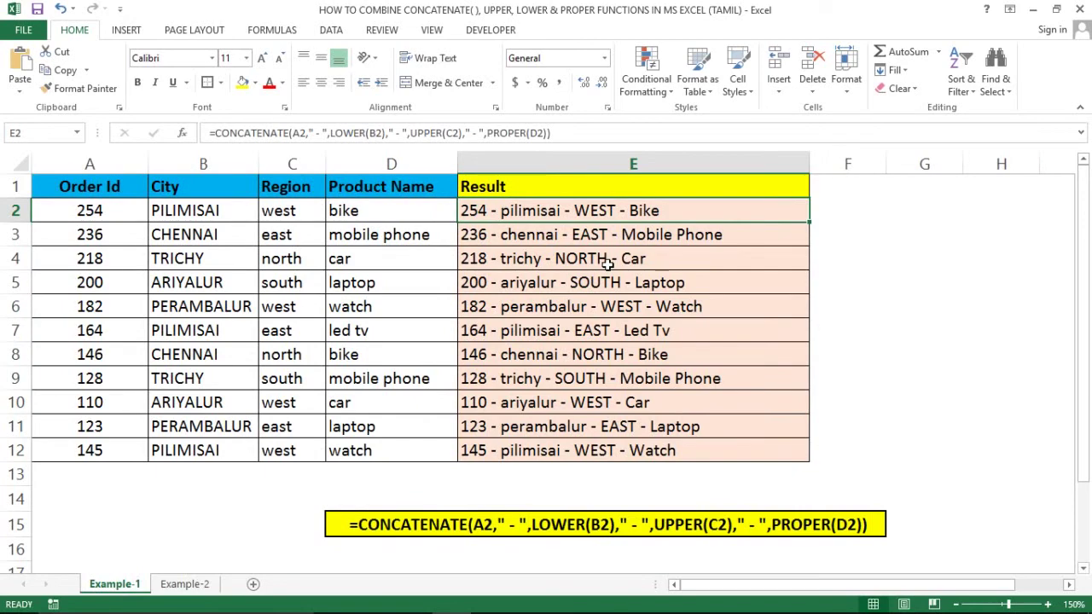
{"action": "left_click", "coordinate": [184, 585]}
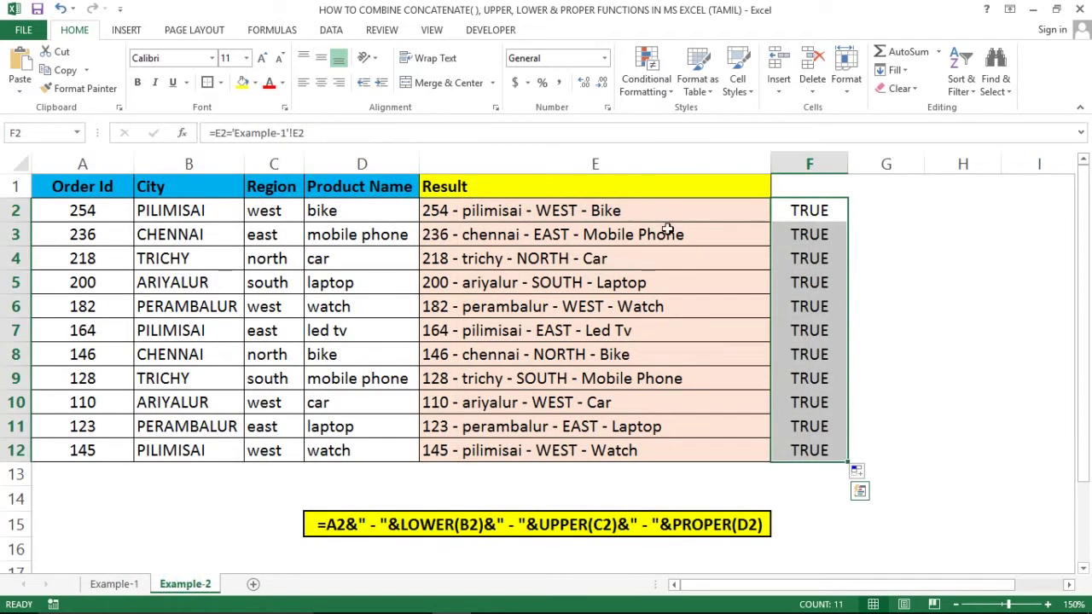
{"action": "left_click", "coordinate": [376, 523]}
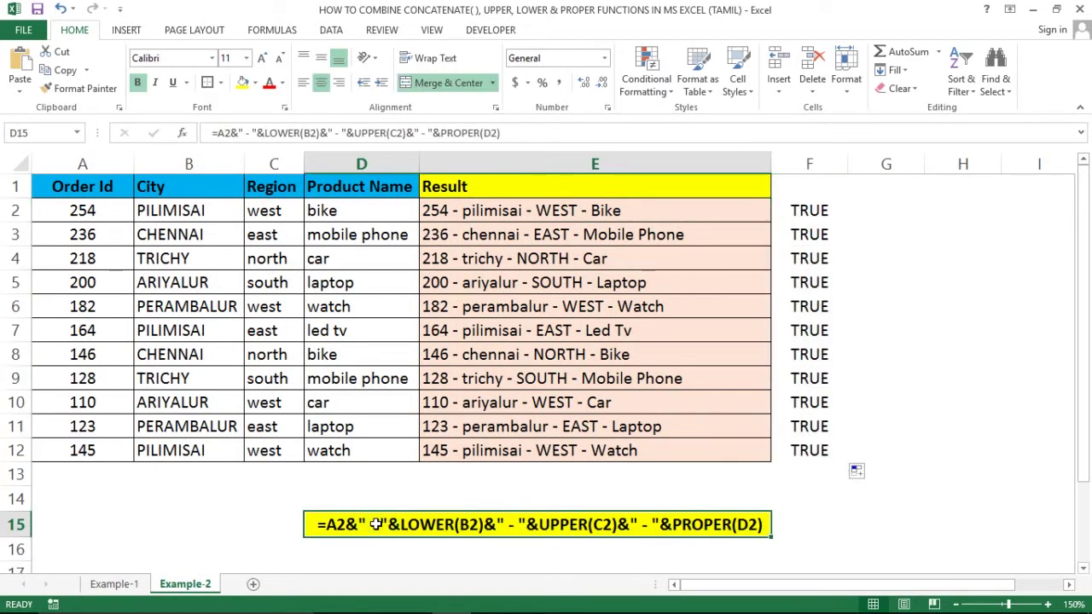
{"action": "left_click", "coordinate": [546, 213]}
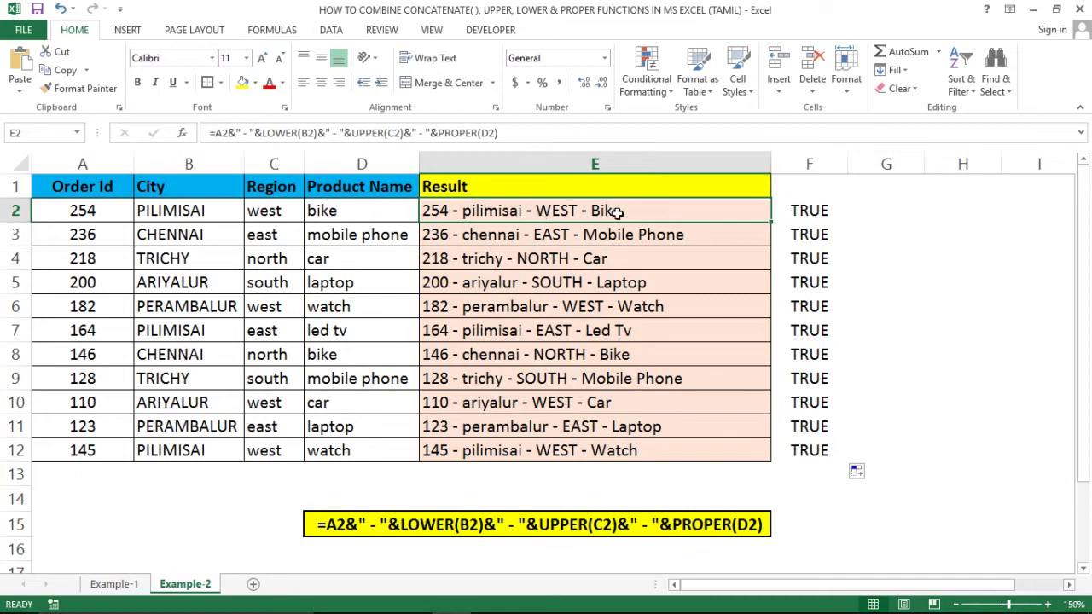
Add an extra hyphen to the separator before UPPER(C4) in E4's ampersand formula, and fill cell F4 yellow
{"action": "double_click", "coordinate": [600, 258]}
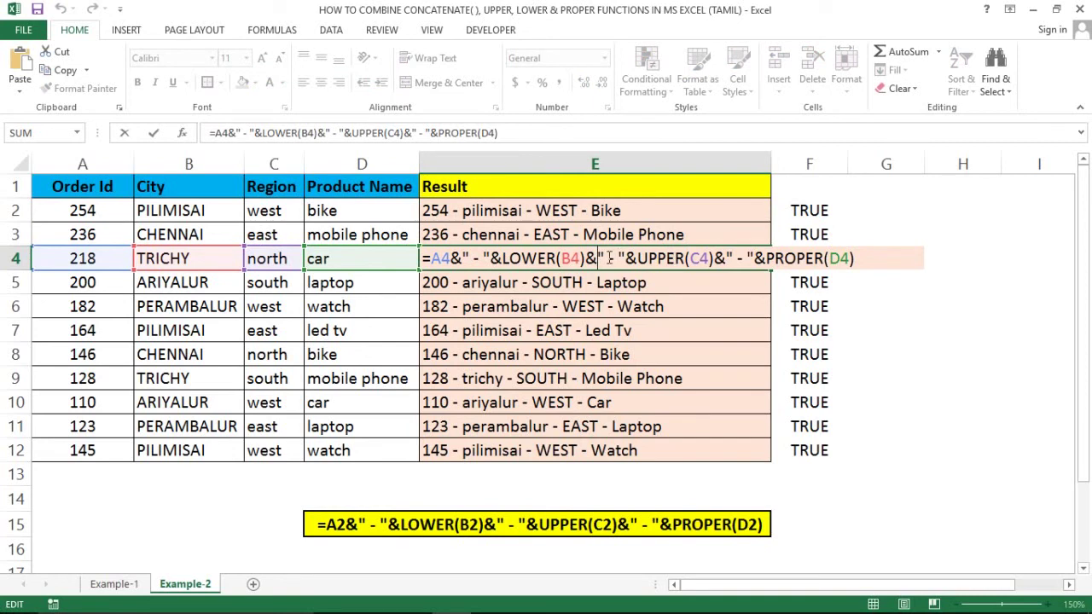
{"action": "left_click", "coordinate": [609, 258]}
{"action": "type", "text": "-"}
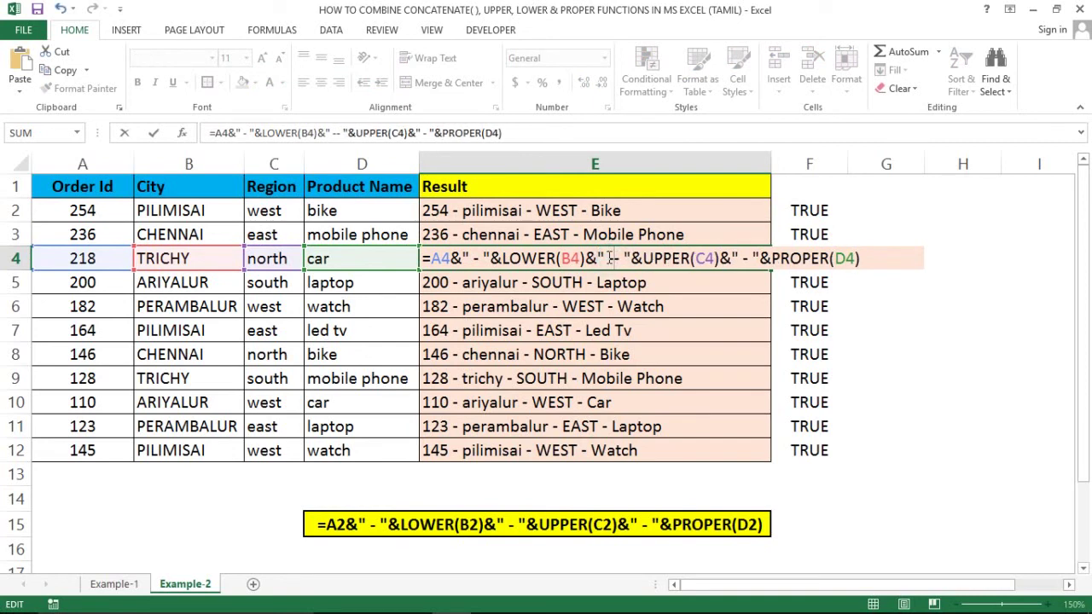
{"action": "key", "text": "Return"}
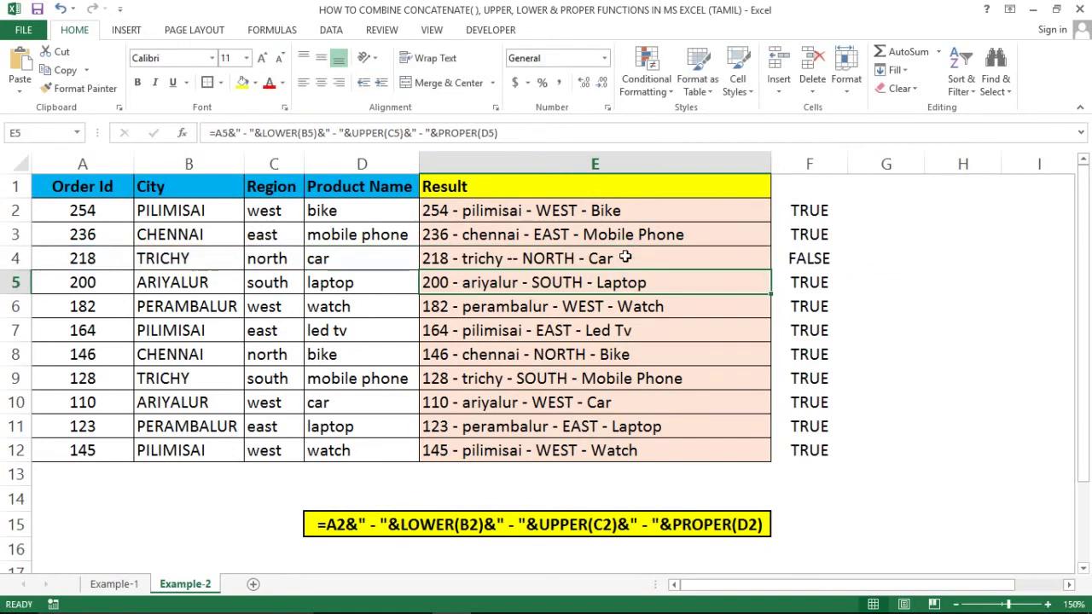
{"action": "left_click", "coordinate": [793, 260]}
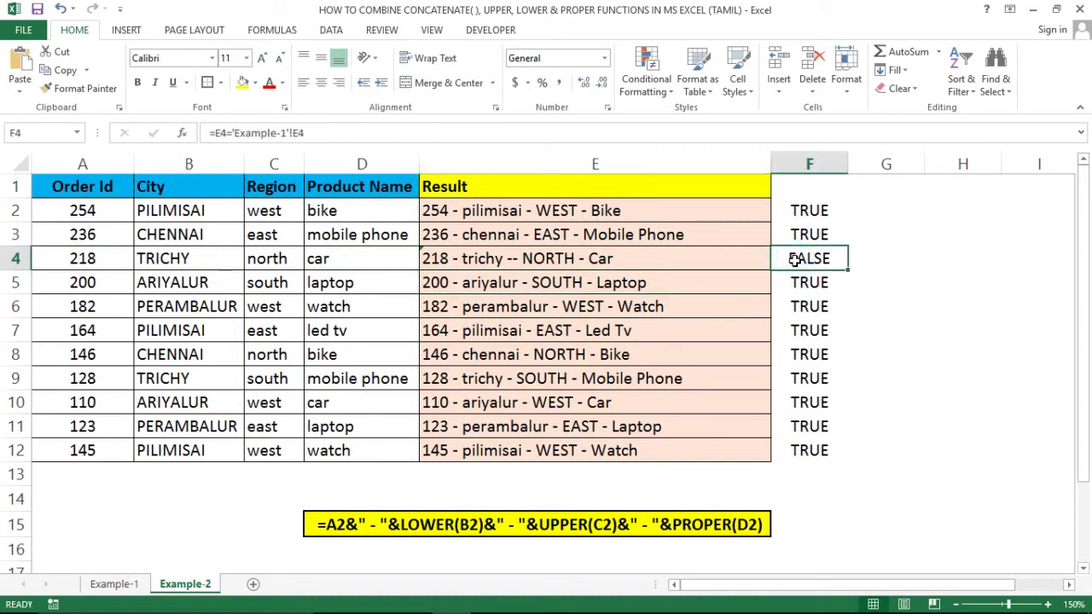
{"action": "left_click", "coordinate": [243, 88]}
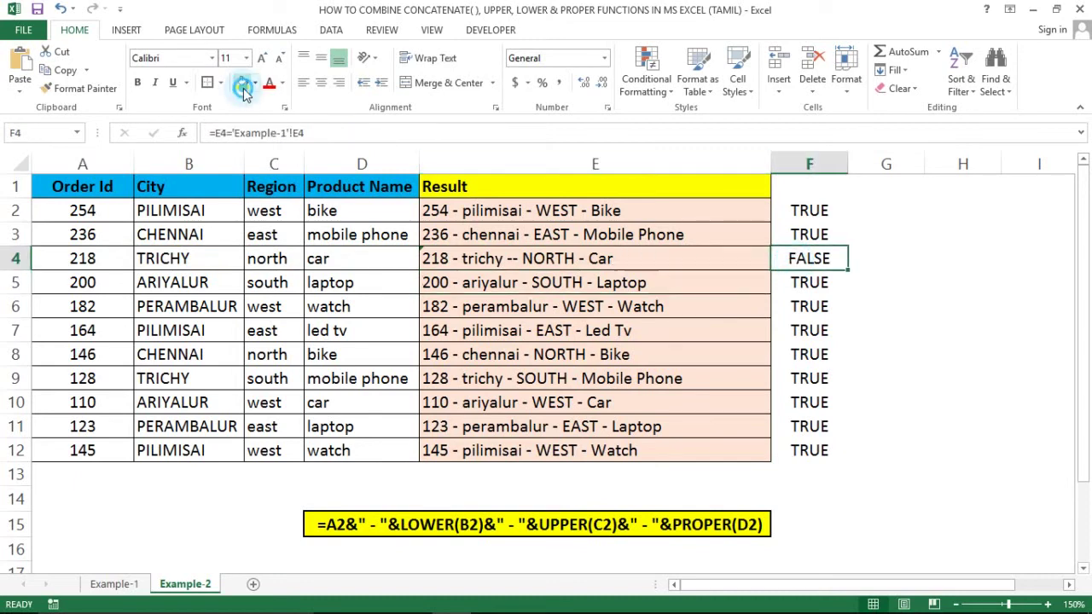
On Example-1, add an extra hyphen to the separator before UPPER(C4) in E4's CONCATENATE formula to match Example-2
{"action": "left_click", "coordinate": [118, 584]}
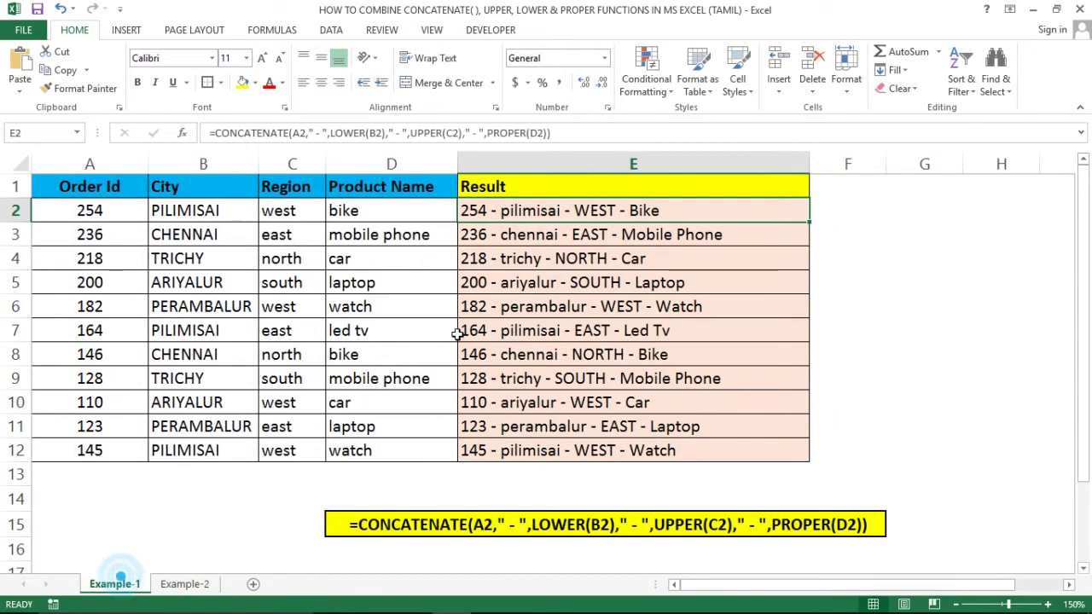
{"action": "left_click", "coordinate": [561, 280]}
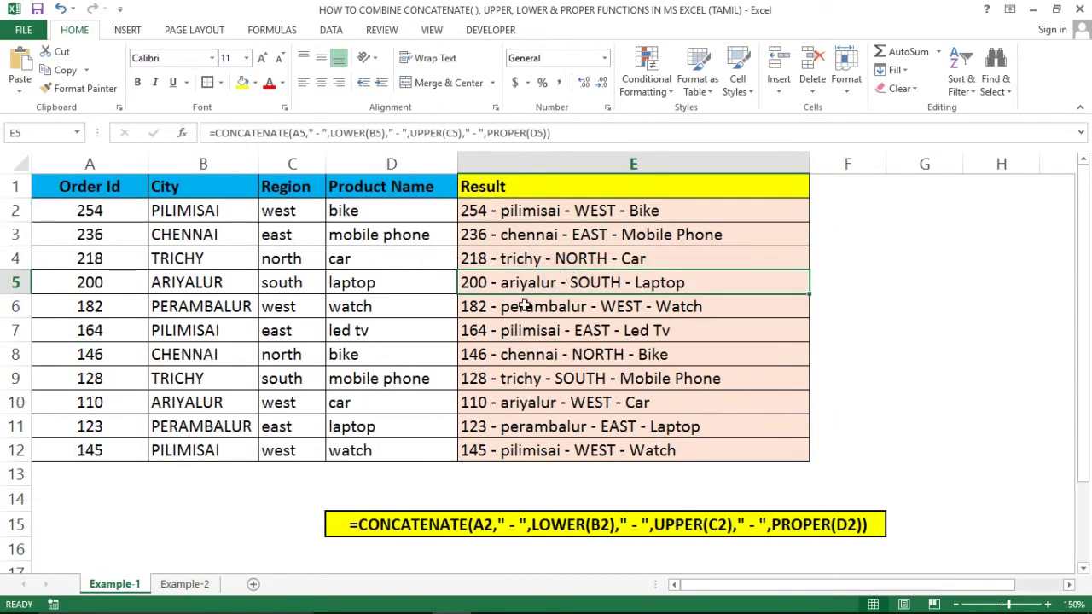
{"action": "left_click", "coordinate": [178, 585]}
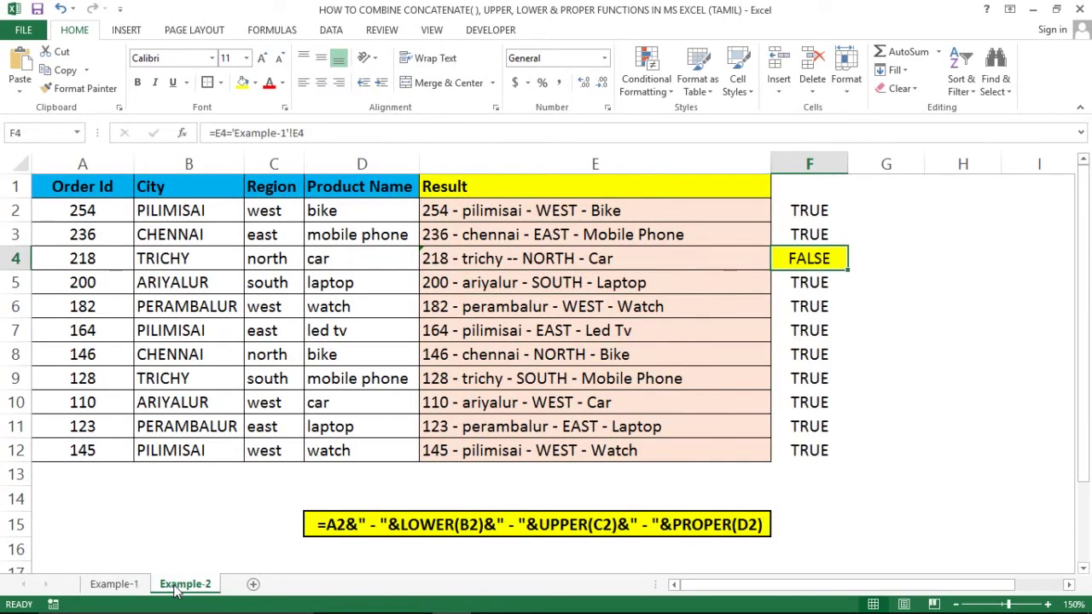
{"action": "left_click", "coordinate": [542, 259]}
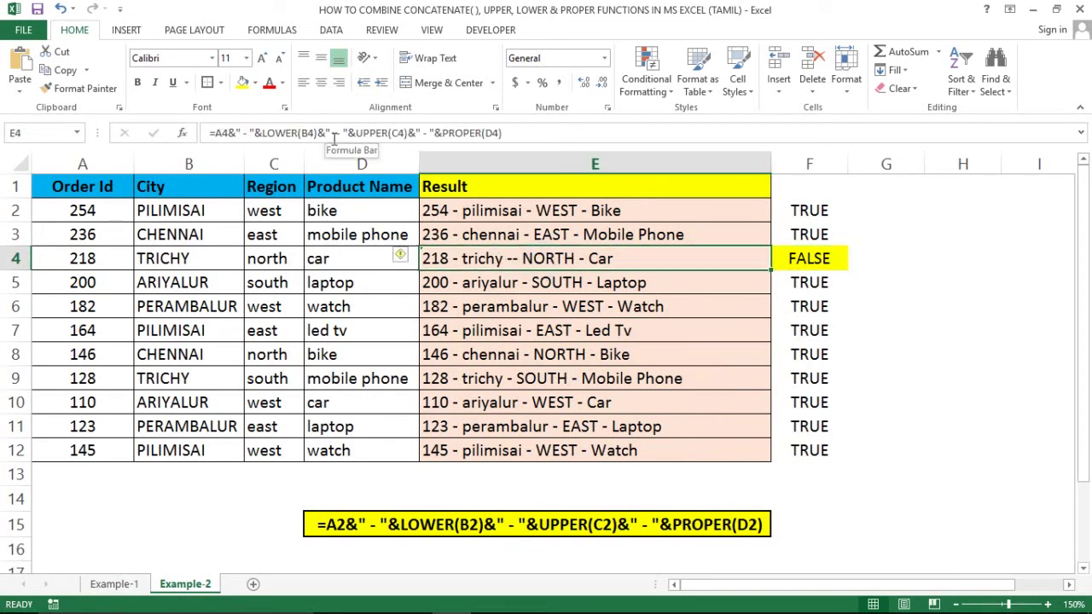
{"action": "left_click", "coordinate": [113, 583]}
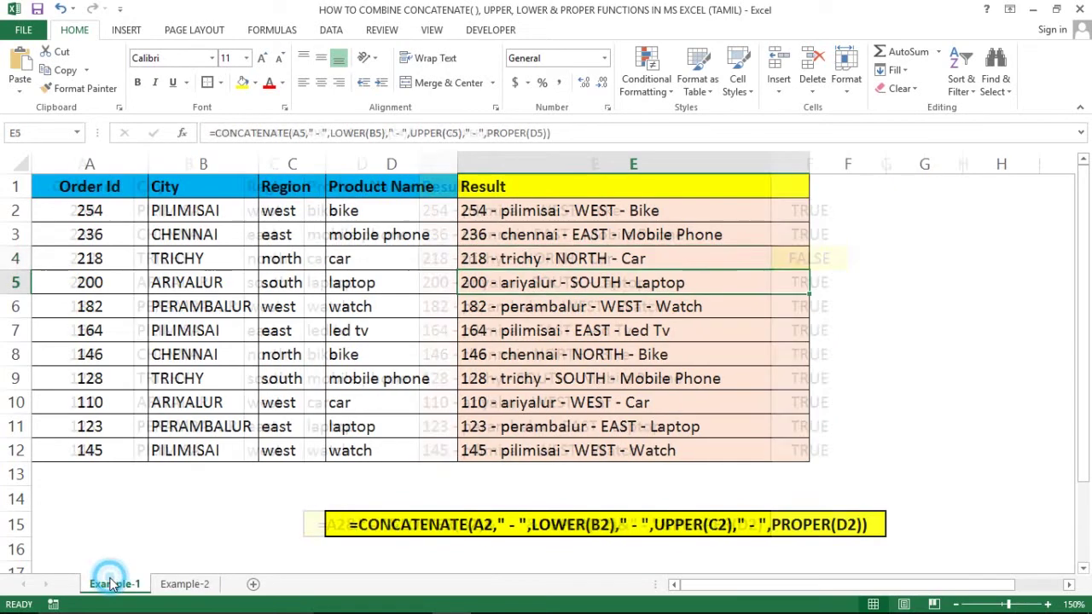
{"action": "double_click", "coordinate": [578, 262]}
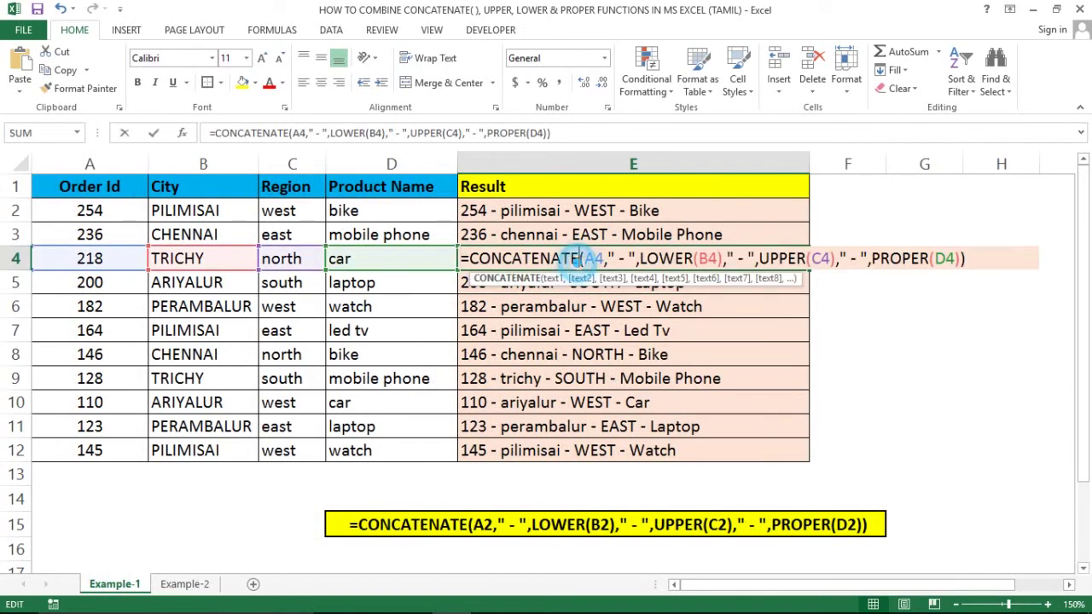
{"action": "left_click", "coordinate": [739, 257]}
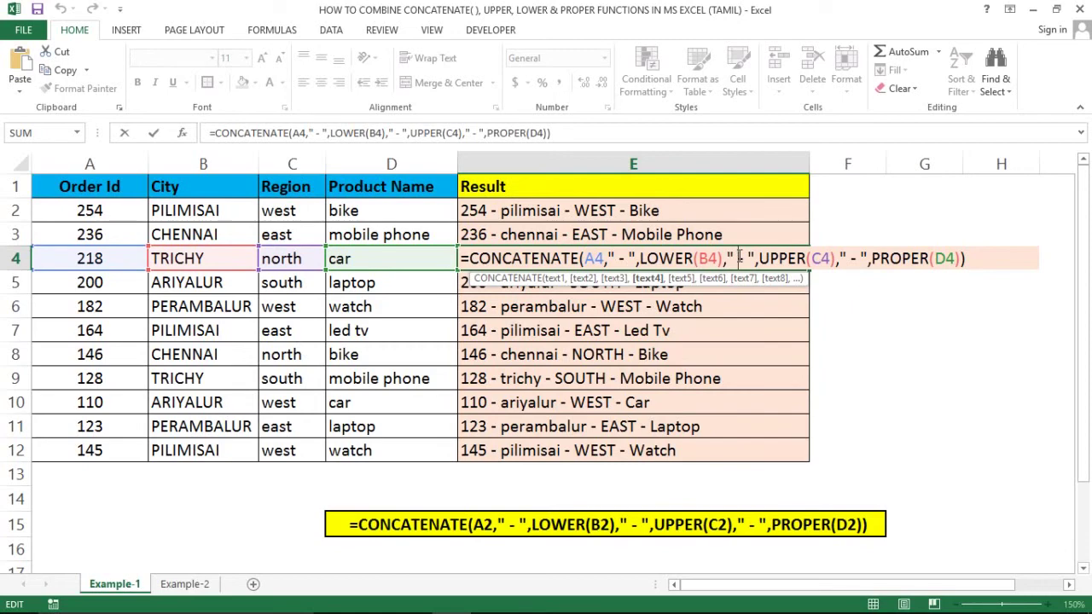
{"action": "type", "text": "-"}
{"action": "key", "text": "Return"}
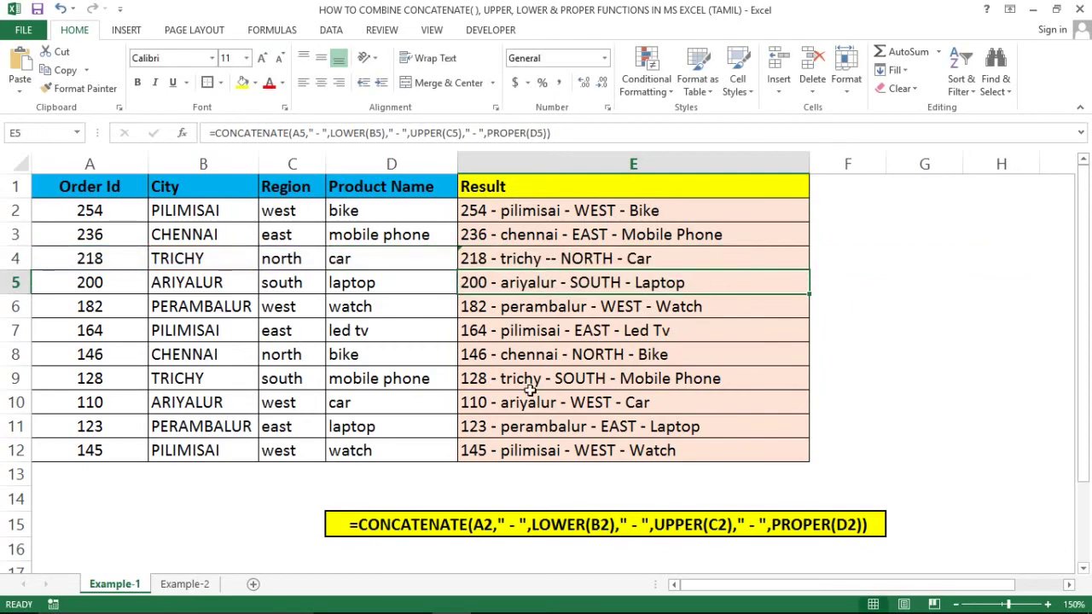
Check the comparison in F4 of Example-2 and review the ampersand formulas in the Result column, E2 through E12
{"action": "left_click", "coordinate": [182, 584]}
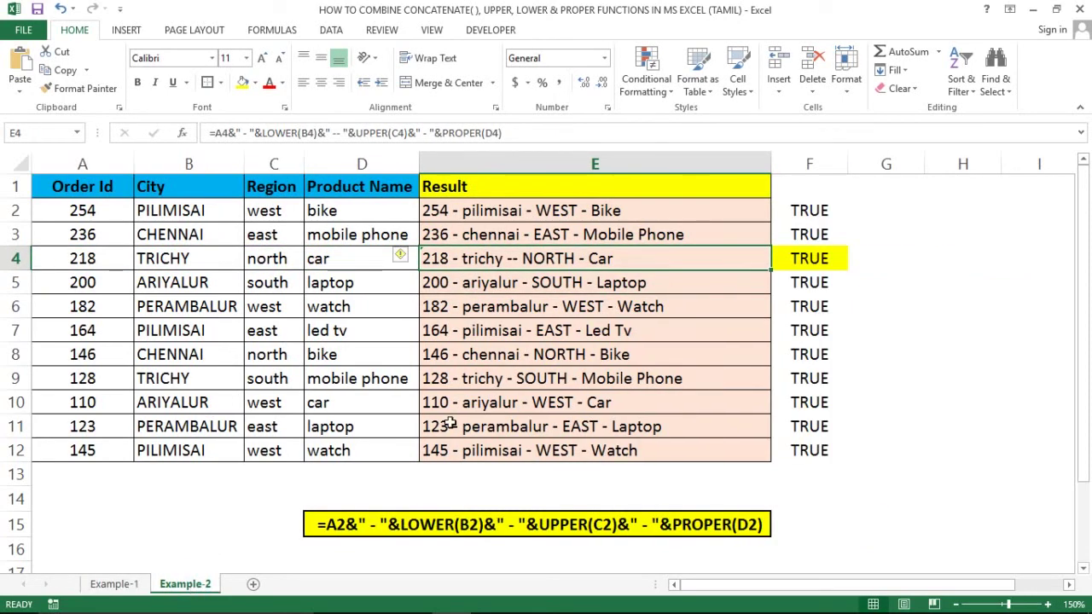
{"action": "left_click", "coordinate": [793, 266]}
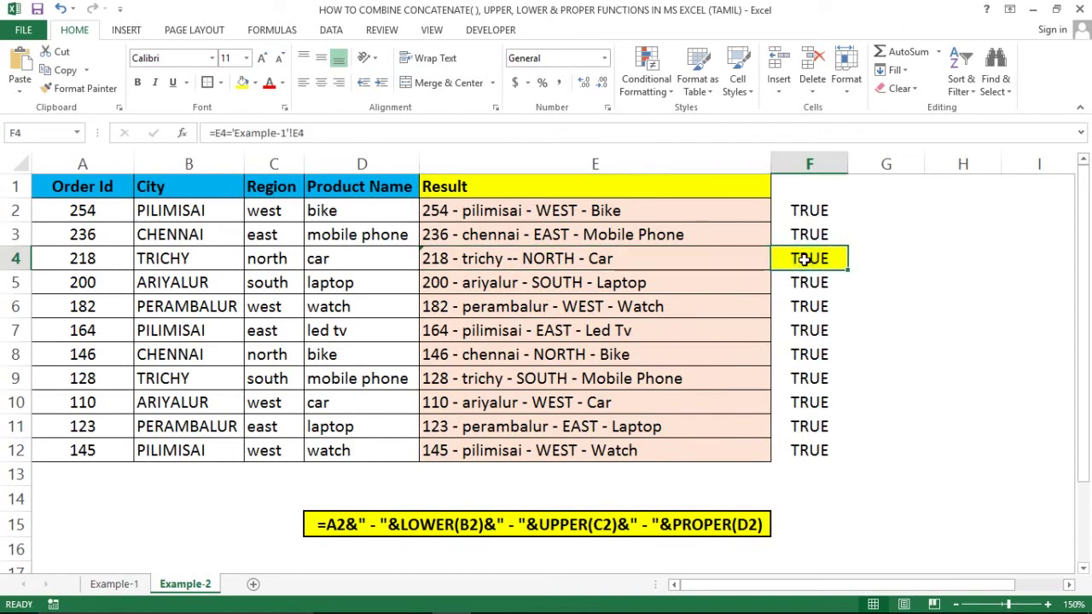
{"action": "left_click", "coordinate": [782, 211]}
{"action": "left_click", "coordinate": [532, 217]}
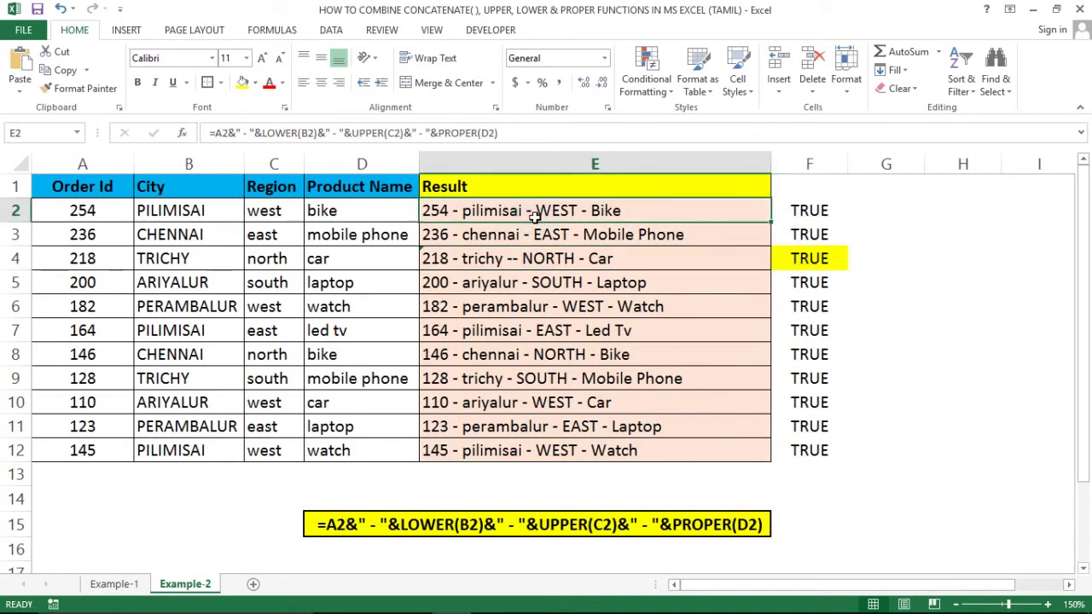
{"action": "key", "text": "ctrl+shift+Down"}
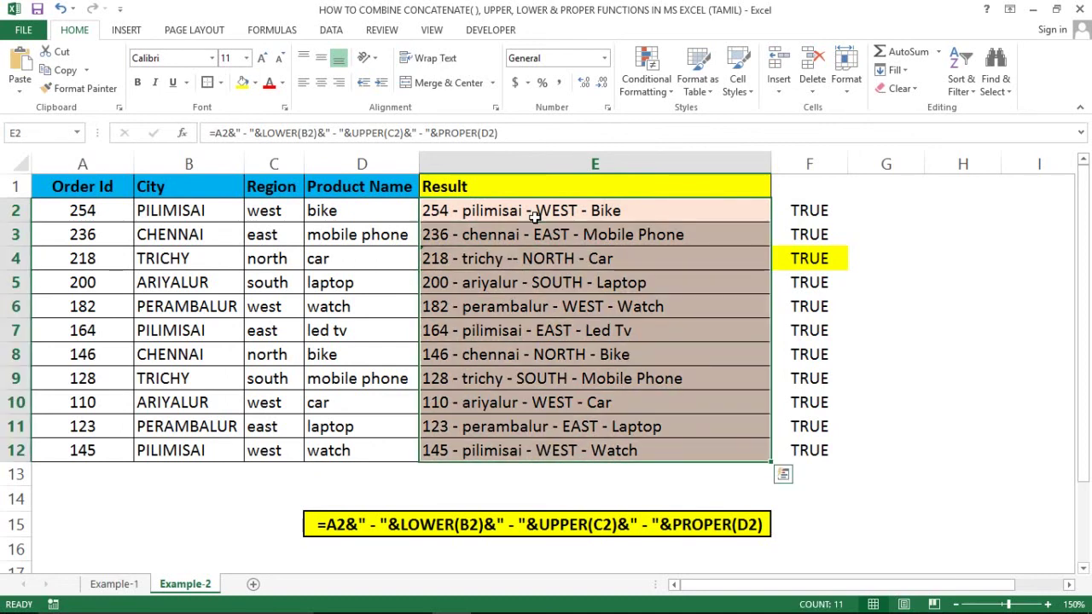
{"action": "left_click", "coordinate": [501, 290]}
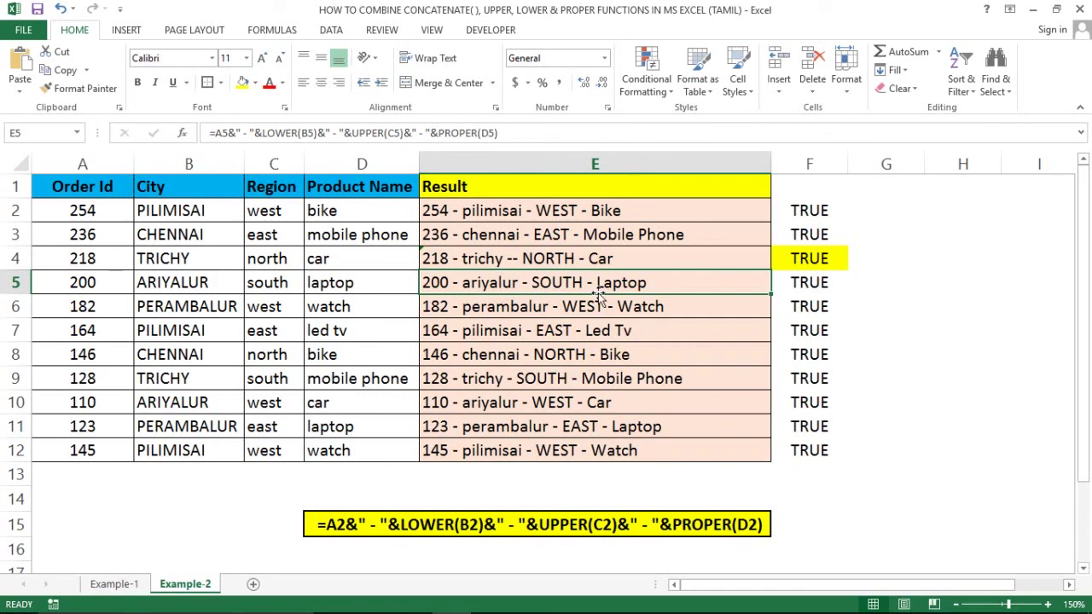
{"action": "left_click", "coordinate": [422, 206]}
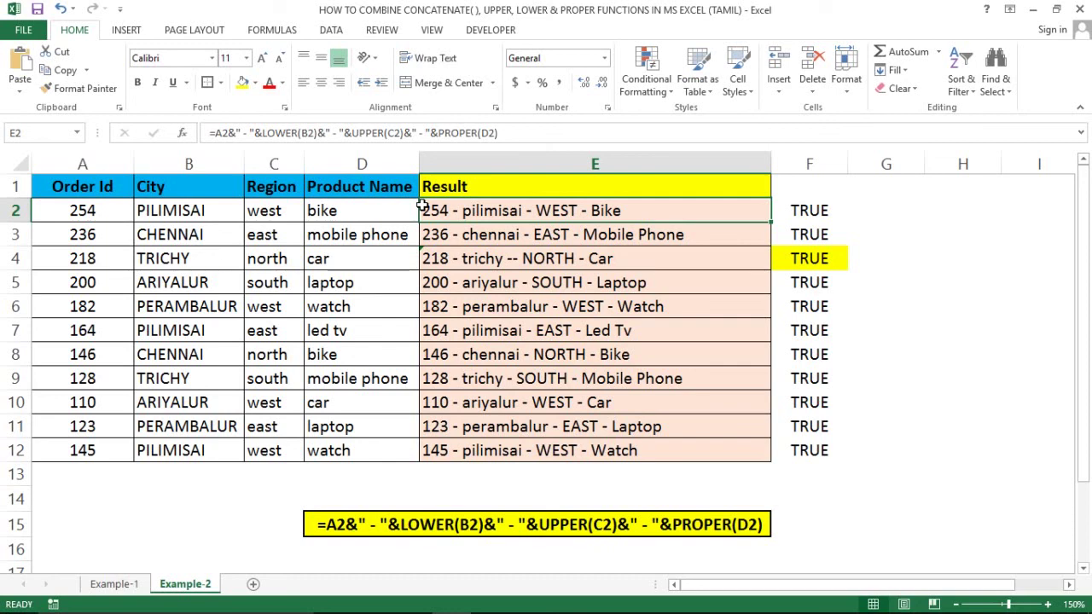
{"action": "mouse_move", "coordinate": [458, 612]}
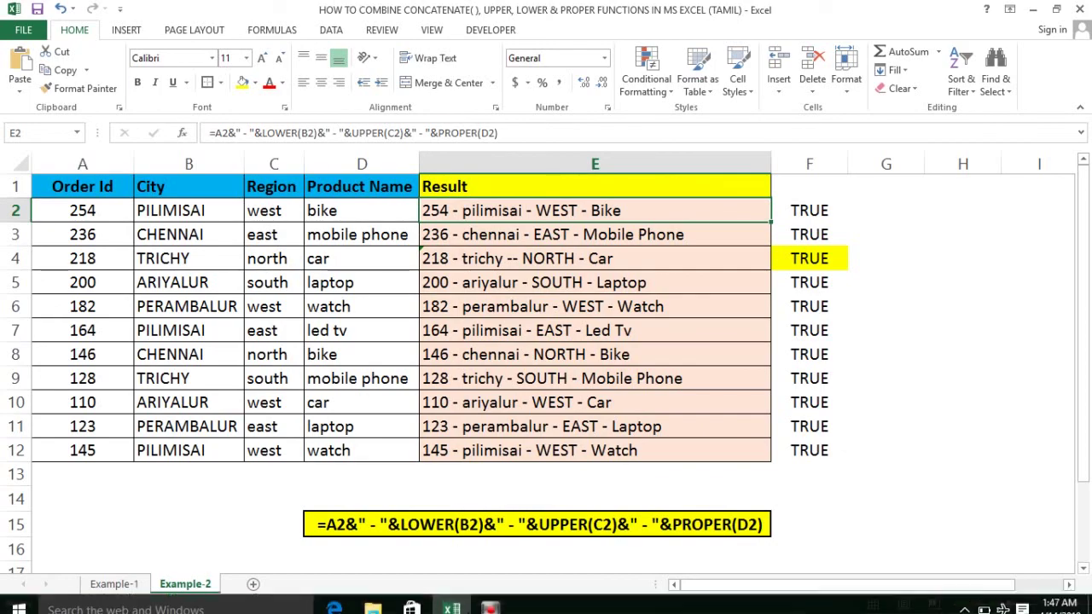